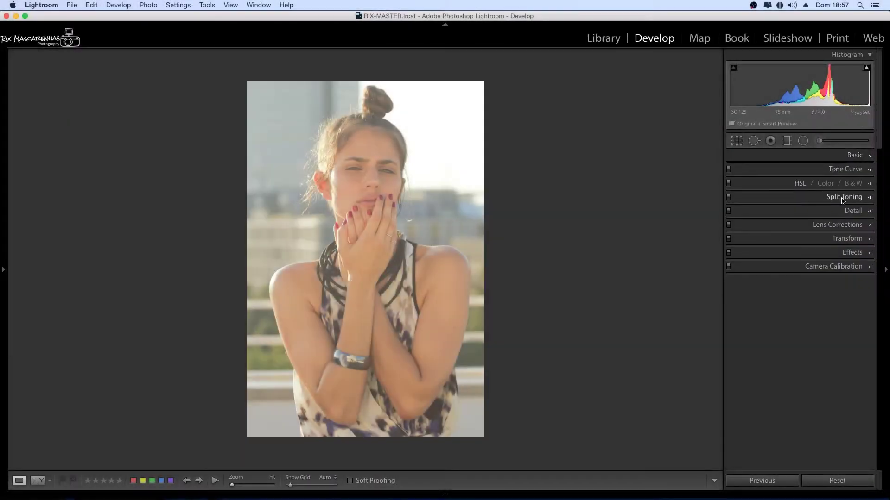
Lower Whites to -81 via the histogram and Basic panel, then collapse the Histogram.
left_click(852, 169)
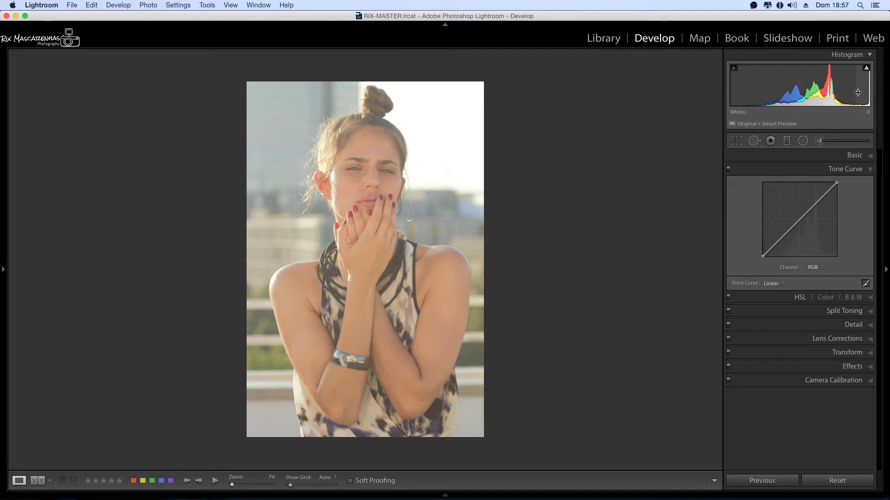
left_click_drag(856, 85, 829, 85)
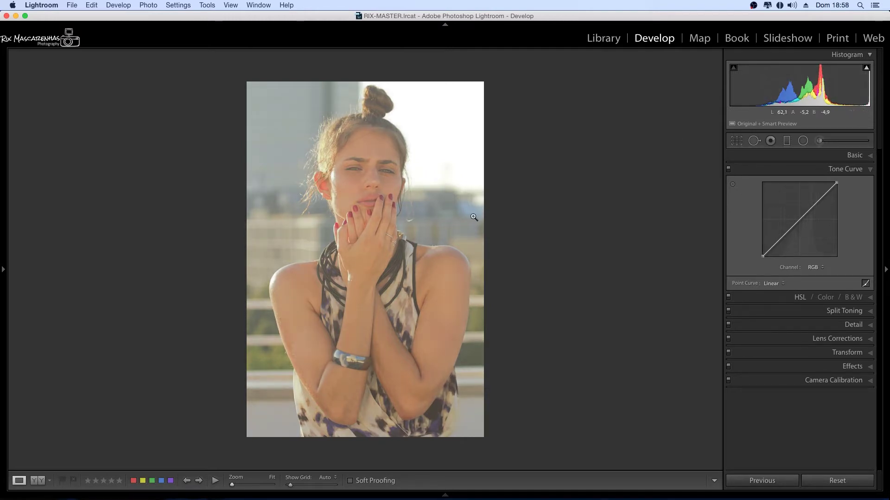
left_click(834, 158)
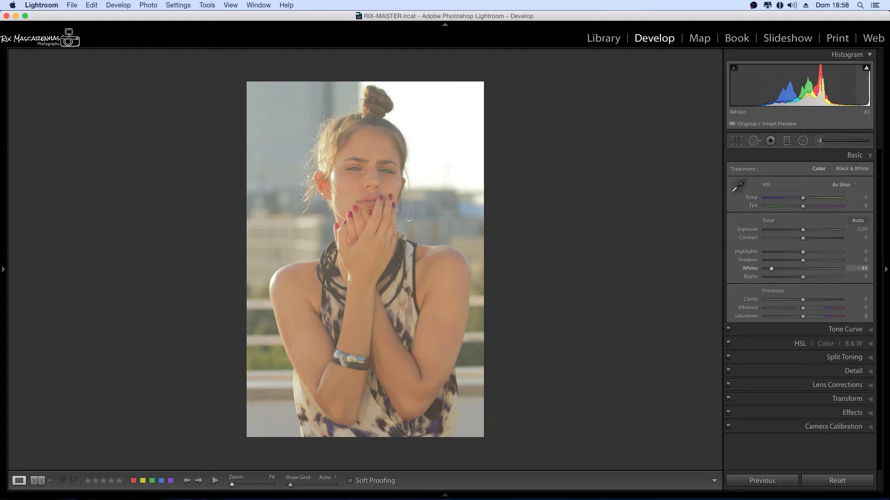
left_click_drag(819, 86, 822, 85)
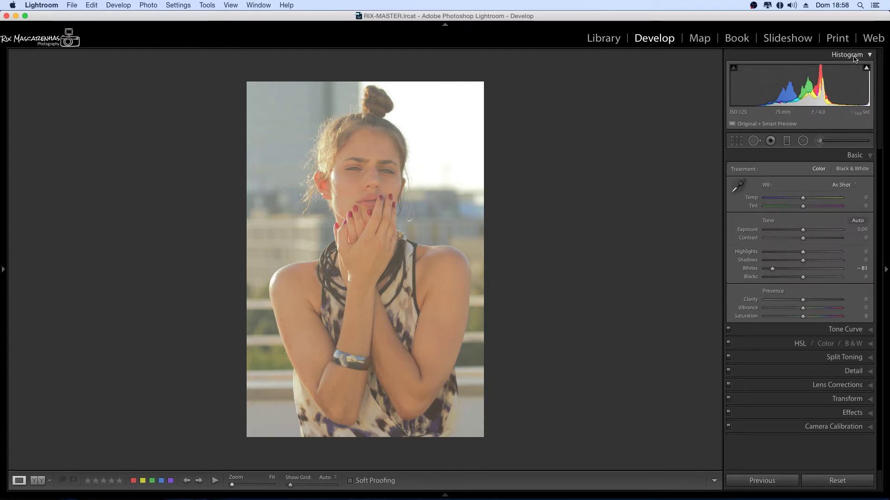
left_click(847, 55)
Darken the shadows and lower an upper point on the RGB tone curve using the Targeted Adjustment tool.
left_click(845, 262)
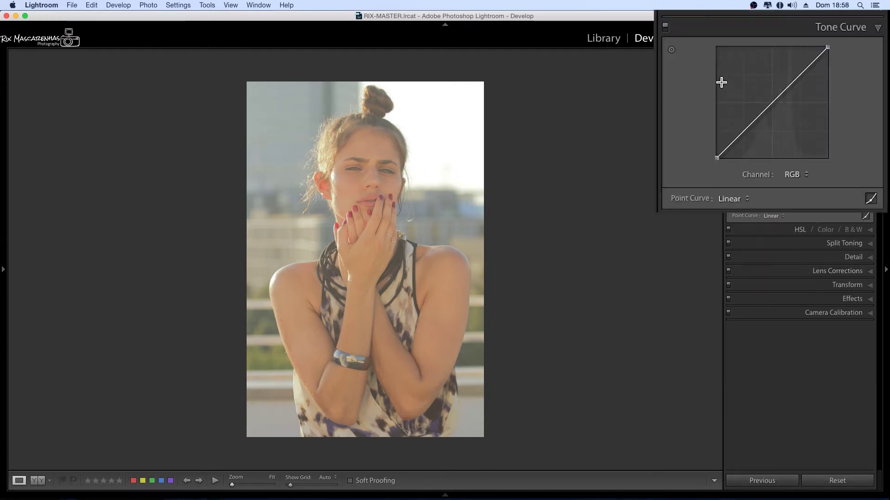
left_click(671, 49)
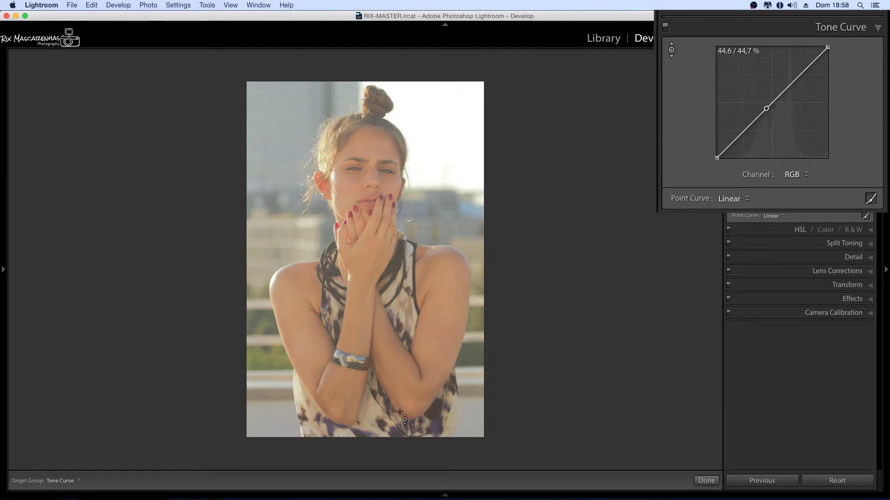
left_click_drag(433, 420, 433, 437)
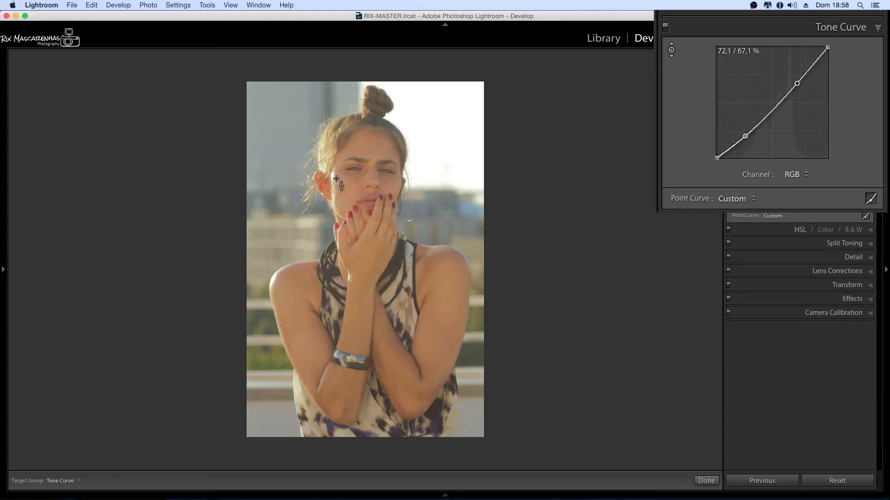
left_click_drag(331, 180, 331, 184)
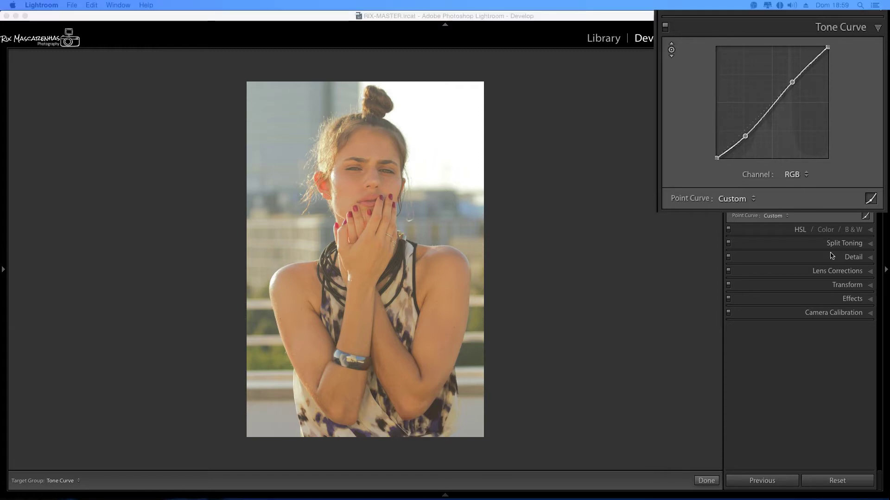
Compare the photo with and without the curve, then lift the black point for faded shadows.
left_click(460, 167)
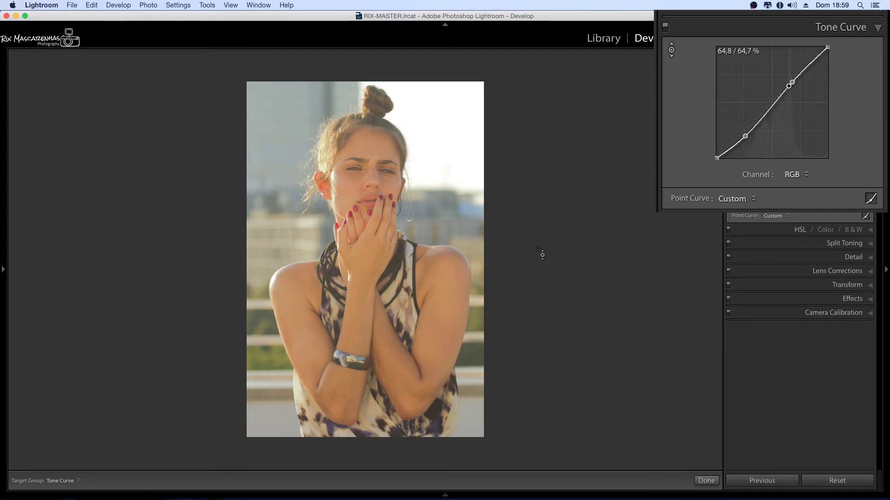
left_click(671, 50)
left_click(666, 28)
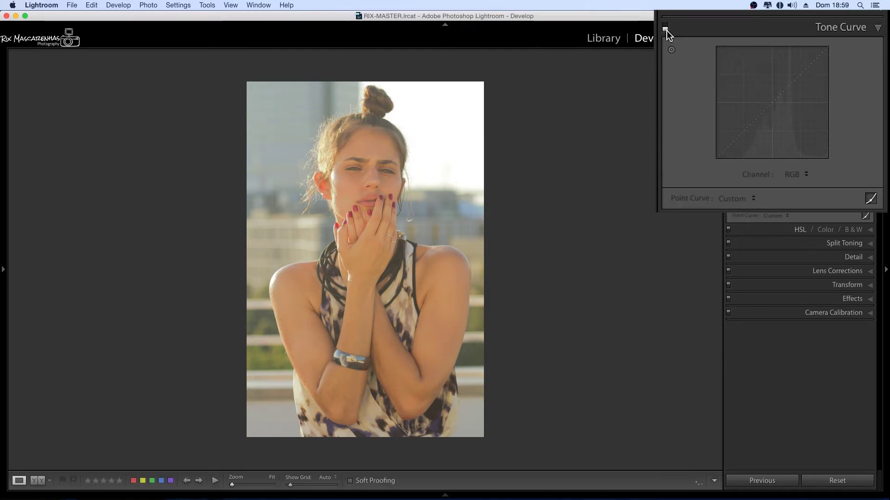
left_click(666, 28)
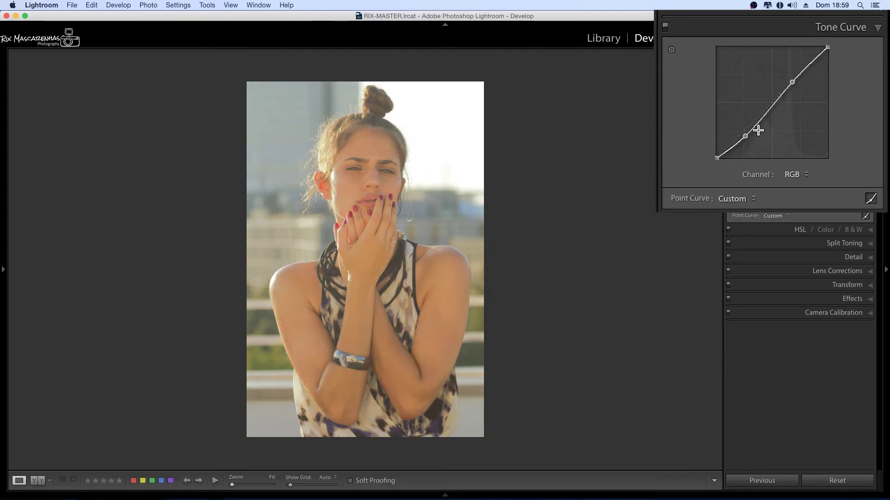
left_click_drag(717, 158, 717, 150)
left_click(841, 26)
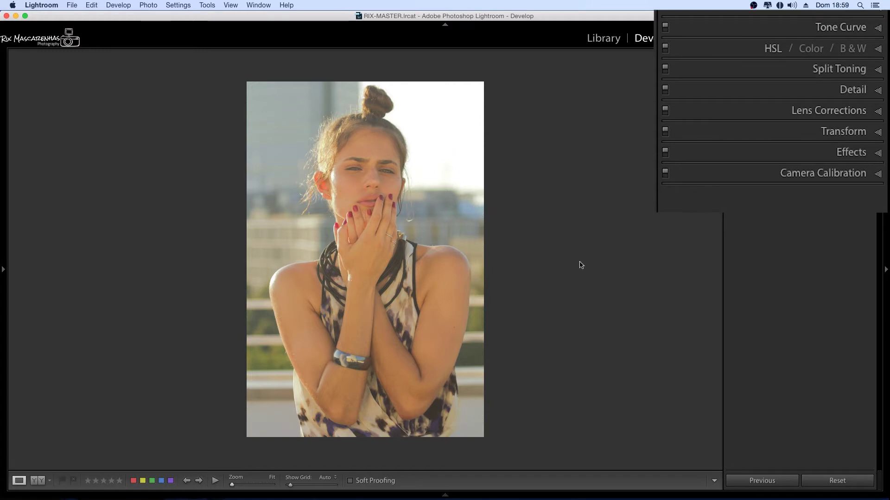
Switch the tone curve to the Blue channel and raise its upper tones from the face.
left_click(818, 29)
left_click(788, 176)
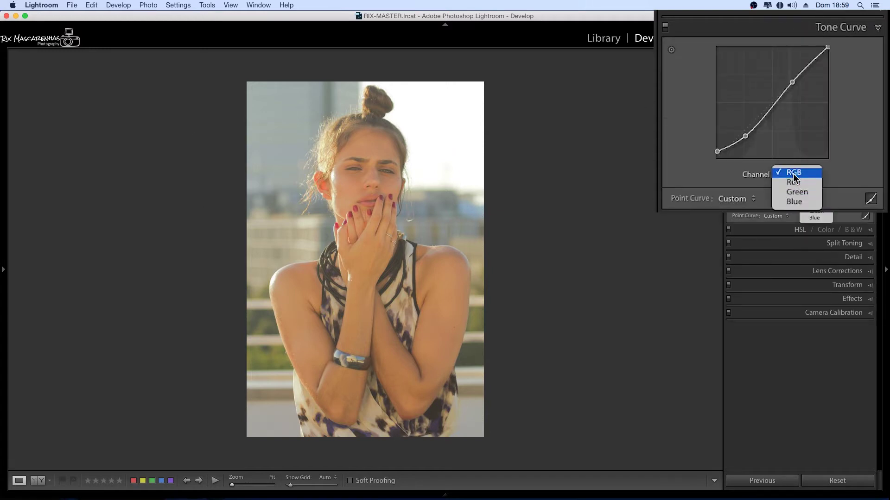
left_click(794, 202)
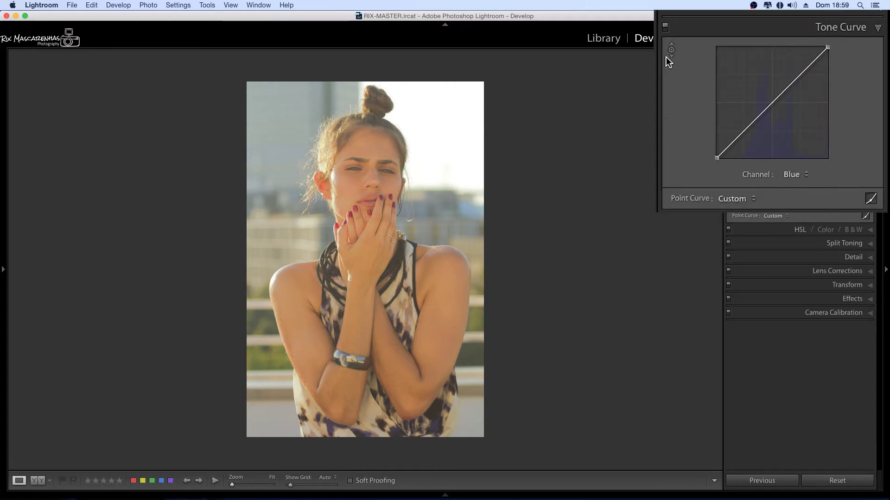
left_click(671, 50)
mouse_move(341, 183)
left_mouse_down()
mouse_move(341, 171)
mouse_move(332, 177)
left_mouse_up()
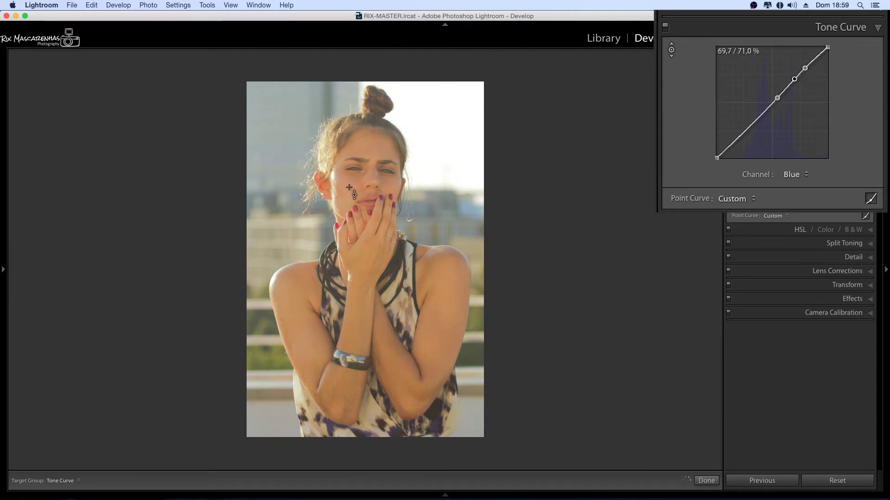
right_click(778, 98)
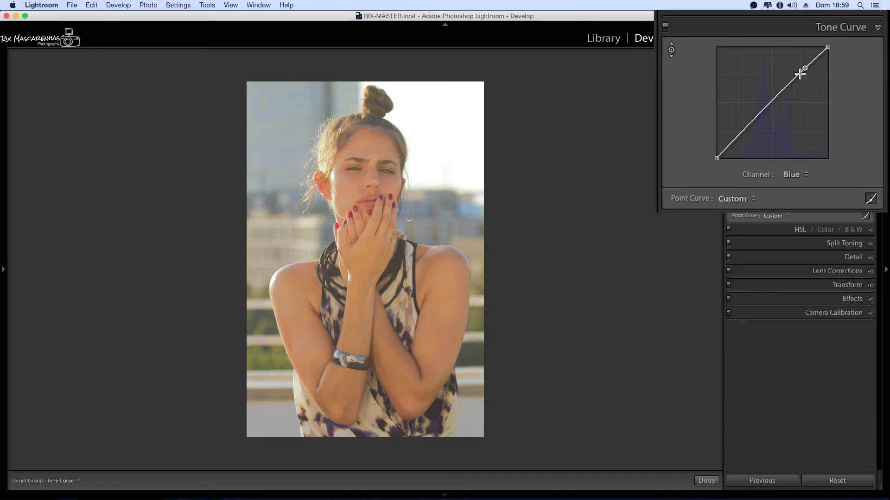
left_click_drag(800, 69, 801, 68)
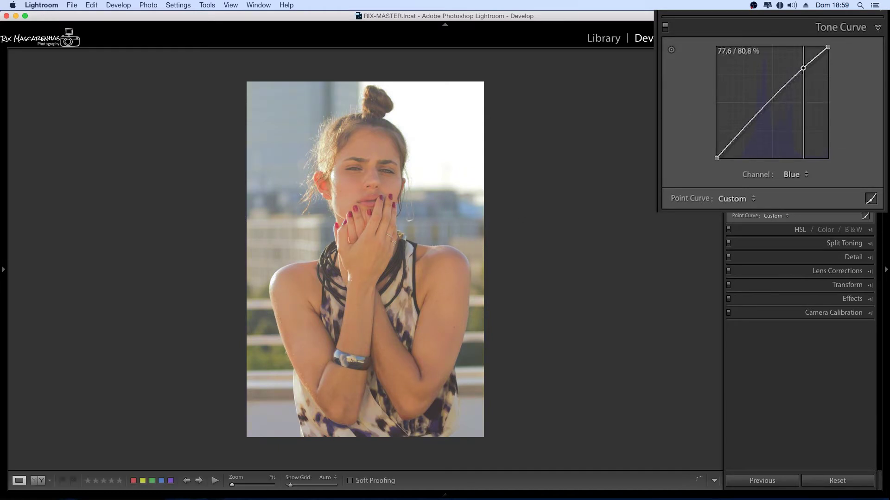
left_click(801, 178)
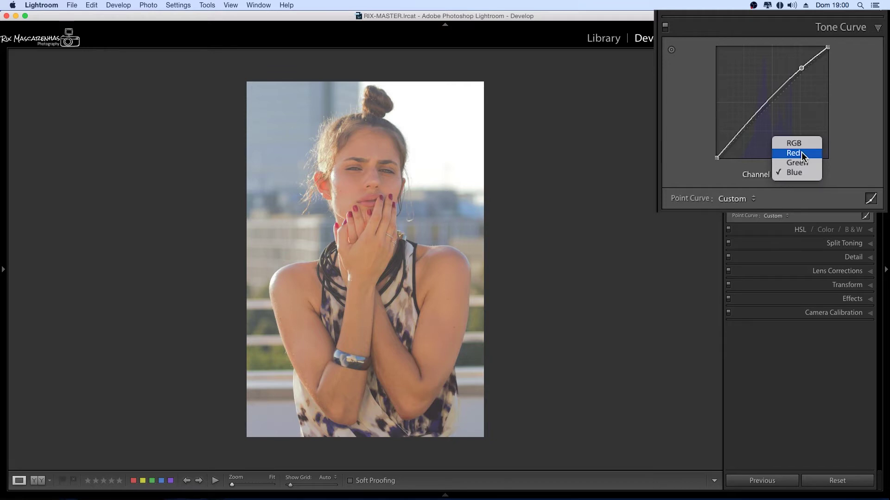
Pull the Red curve's midtones down slightly and raise the Green curve in the highlights.
left_click(802, 152)
left_click_drag(775, 100, 796, 84)
left_click(796, 174)
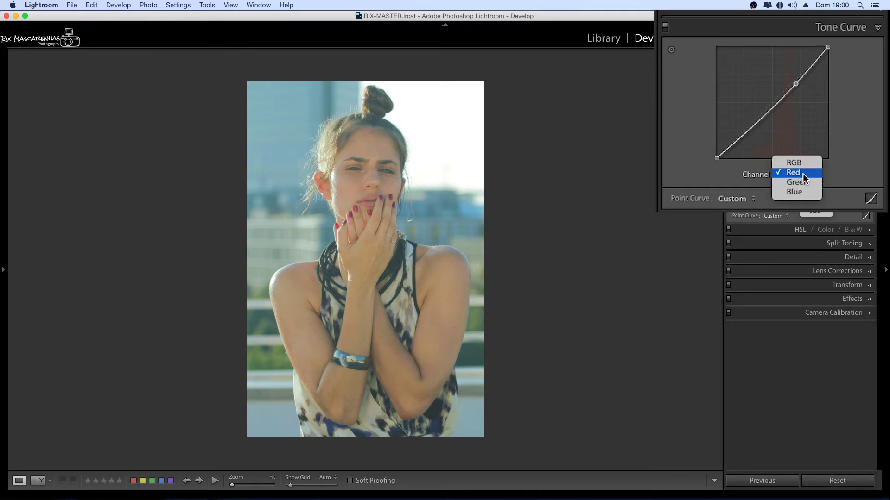
left_click(797, 182)
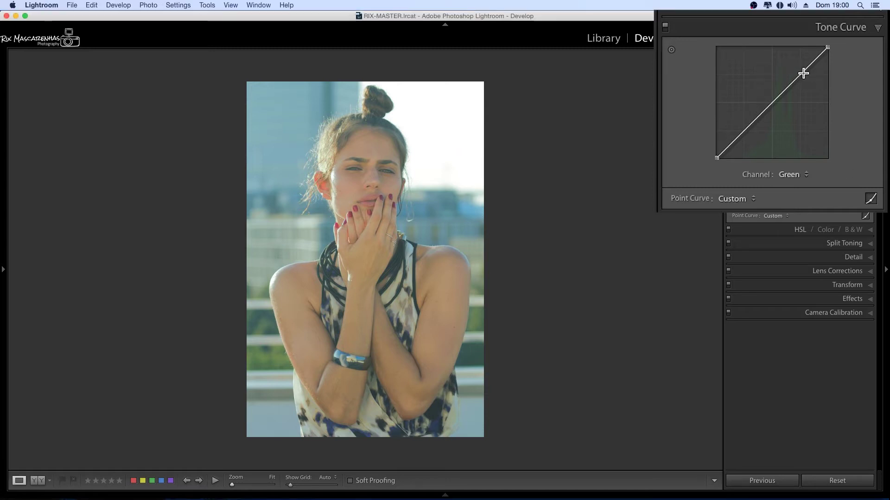
left_click_drag(803, 74, 799, 73)
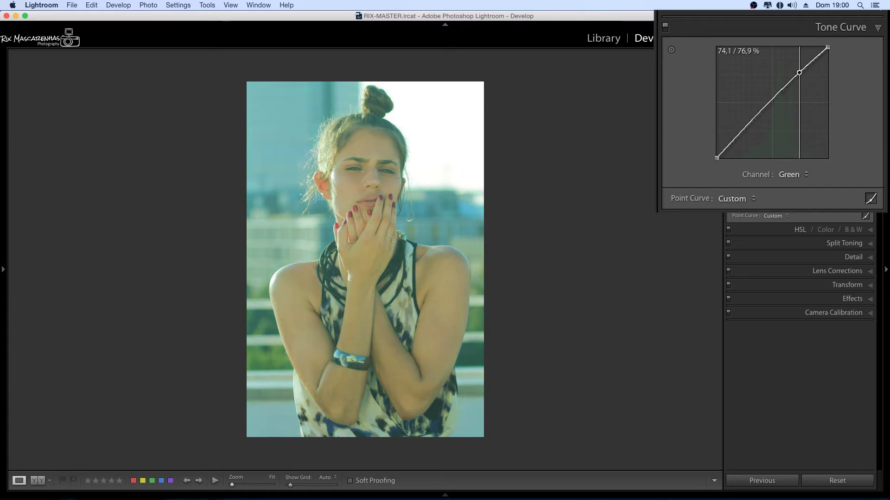
Raise the upper Blue curve point and pull the Red curve point down slightly.
left_click(794, 175)
left_click(794, 185)
left_click_drag(801, 74, 799, 66)
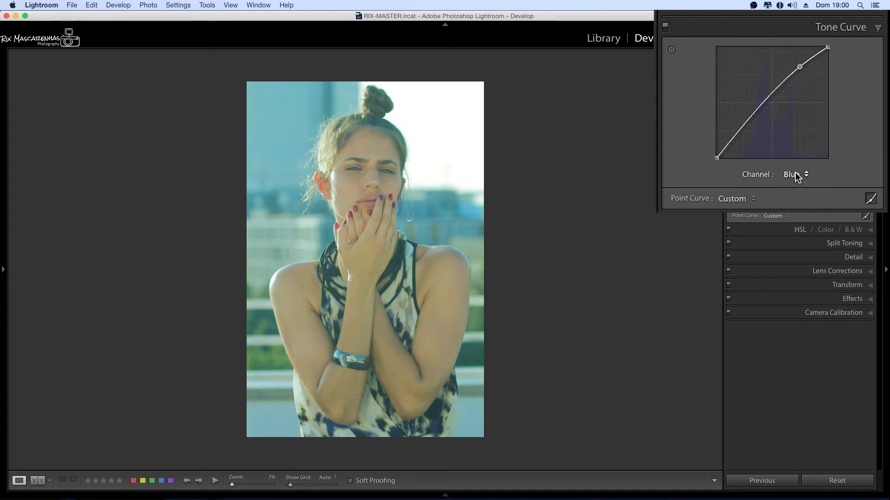
left_click(796, 177)
left_click(794, 151)
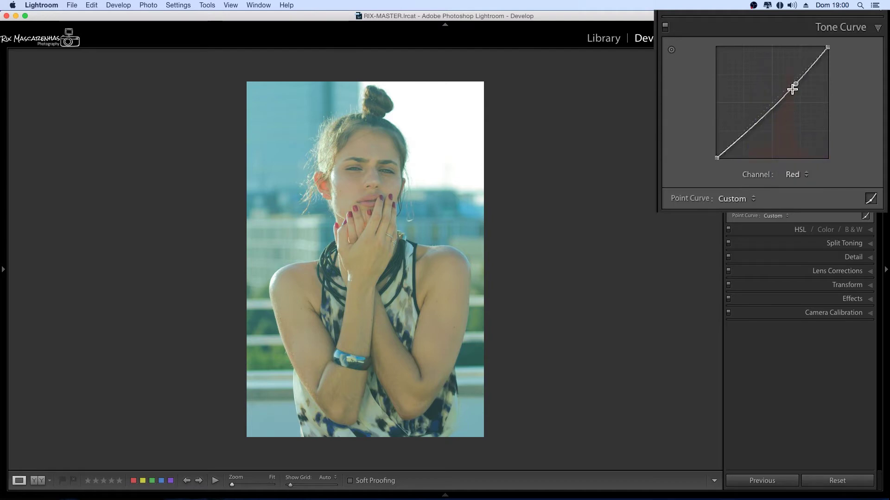
left_click_drag(793, 87, 798, 80)
Compare the photo with the tone curve off and on, then collapse the Tone Curve panel.
left_click(796, 175)
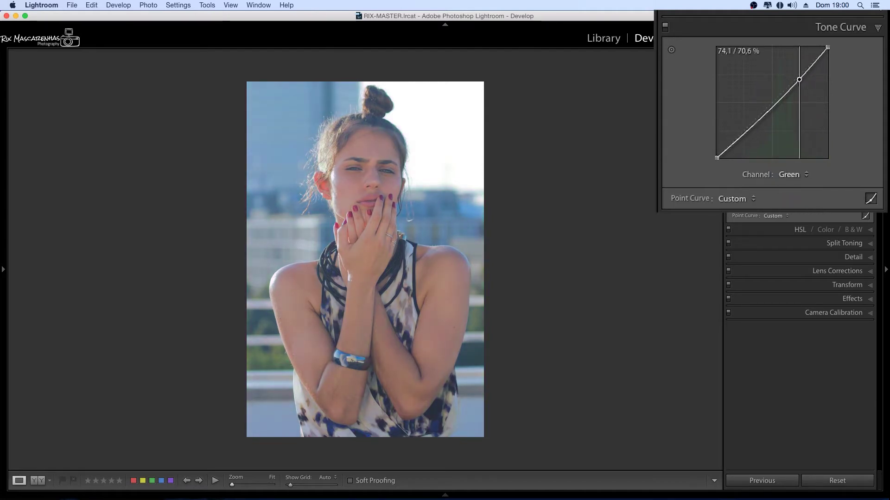
left_click(665, 29)
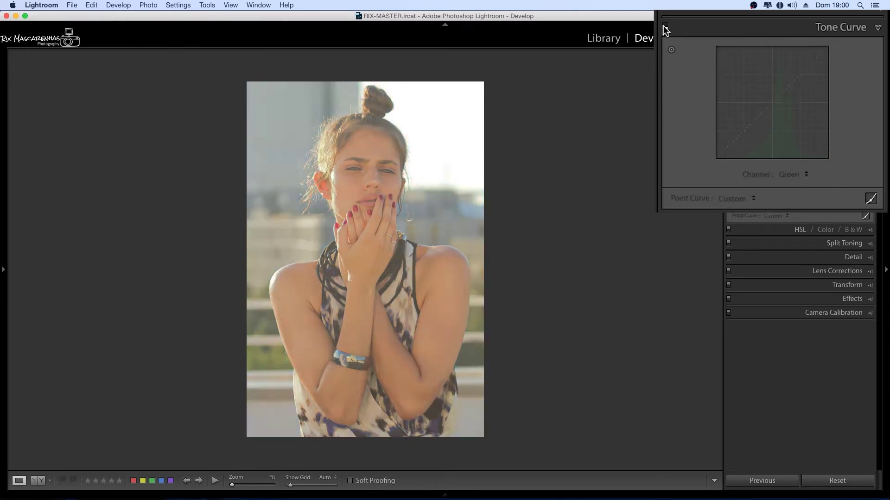
left_click(664, 28)
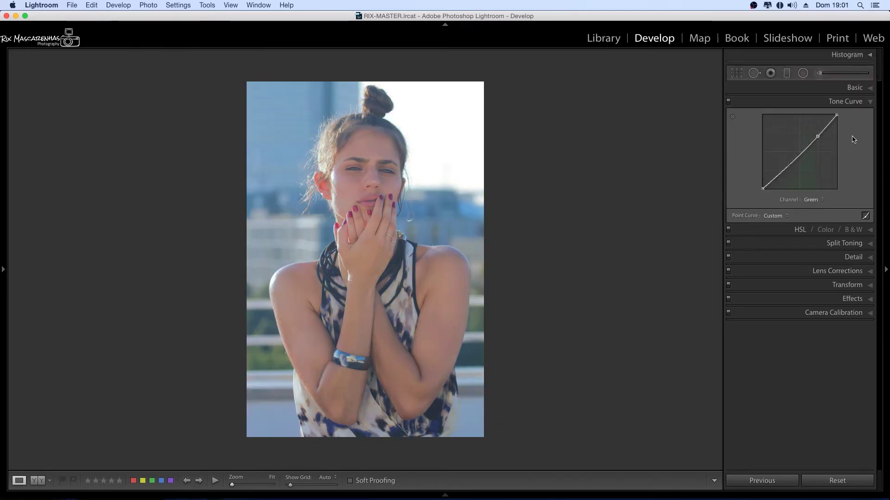
left_click(847, 102)
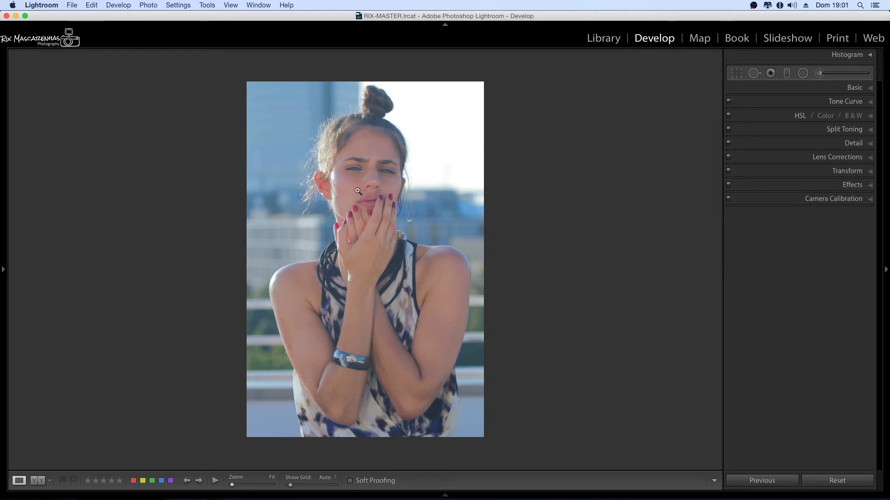
In HSL Saturation, set Red to -51, Orange to -33 and Magenta to -55.
left_click(800, 116)
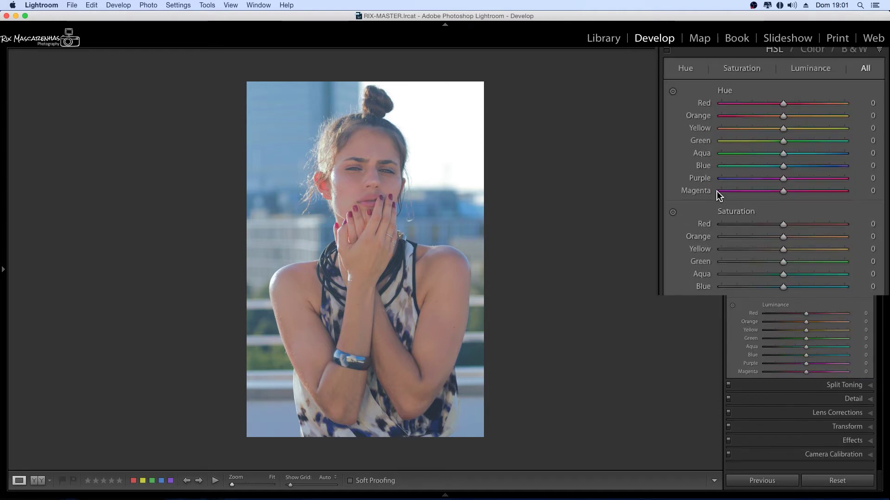
left_click(691, 70)
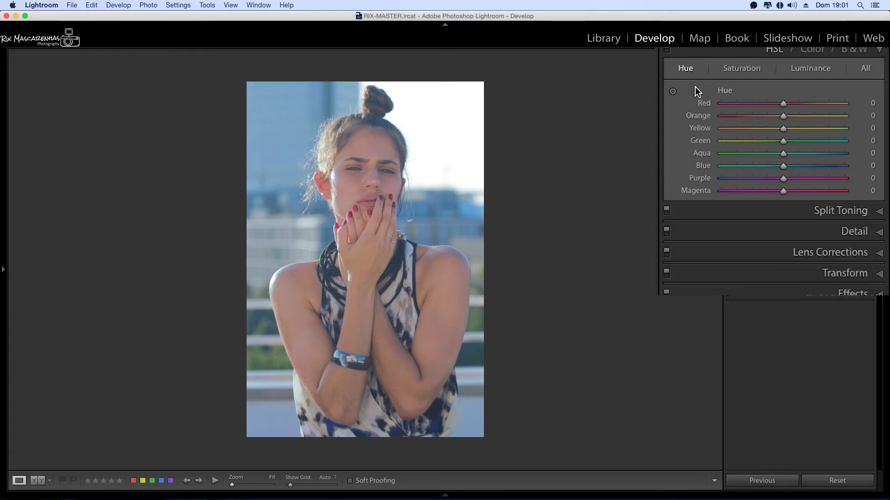
left_click(741, 68)
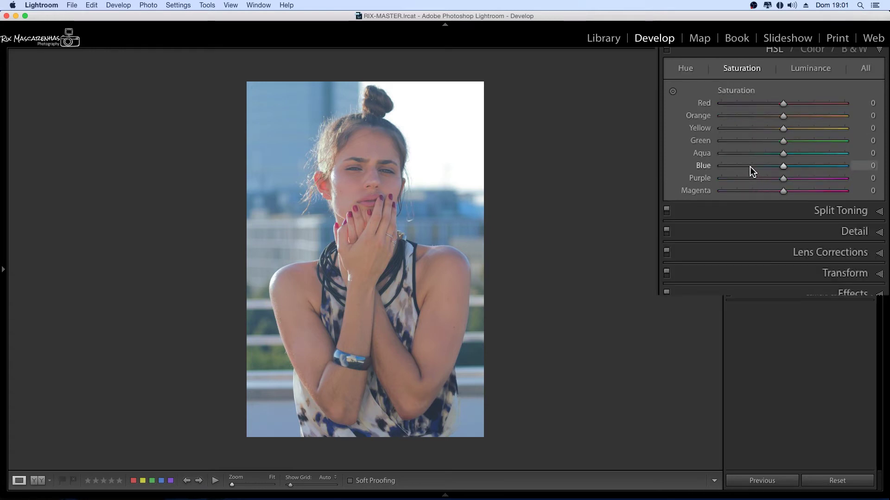
left_click_drag(749, 190, 733, 189)
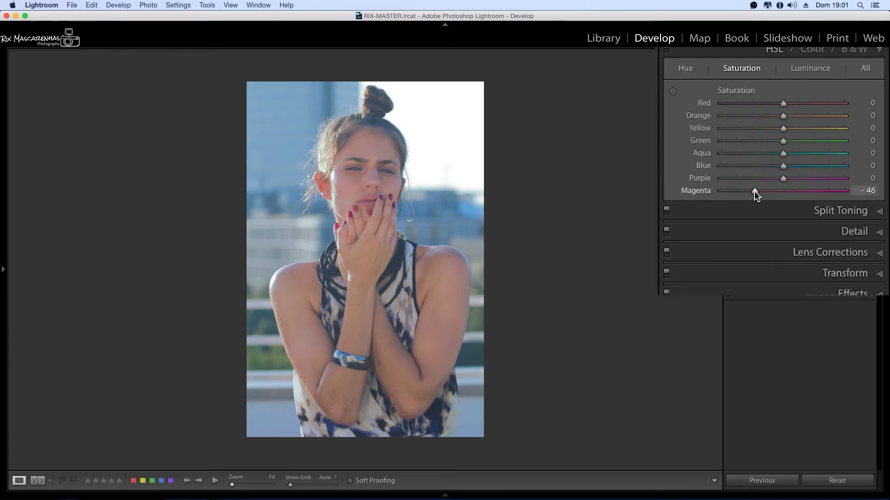
left_click(758, 103)
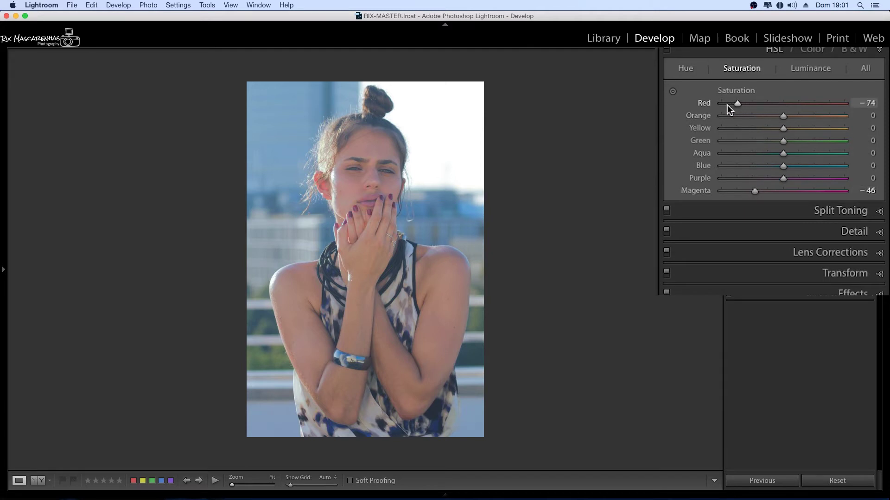
left_click_drag(727, 104, 751, 104)
left_click_drag(755, 190, 749, 190)
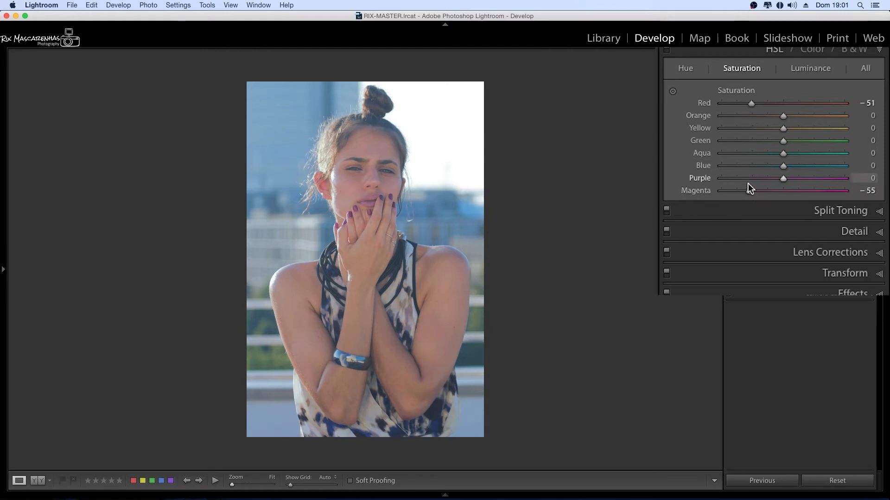
left_click(751, 115)
left_click_drag(751, 115, 761, 118)
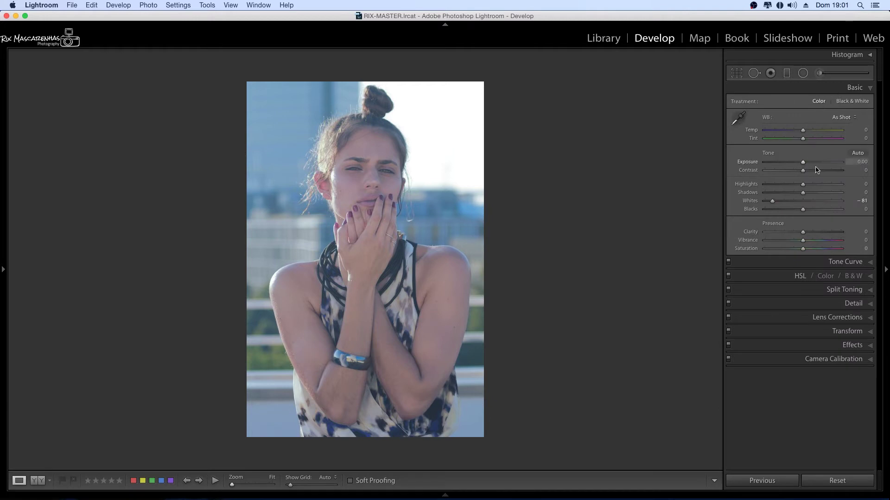
Set Exposure -0.31, Highlights -53, Temp -10, Tint -12, Clarity +21, Vibrance -48, Saturation +34.
left_click_drag(870, 164, 855, 165)
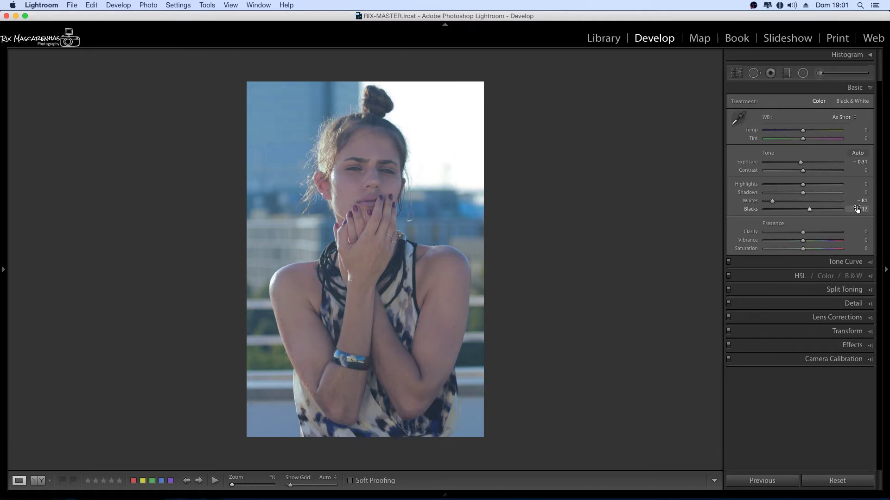
left_click_drag(855, 184, 830, 184)
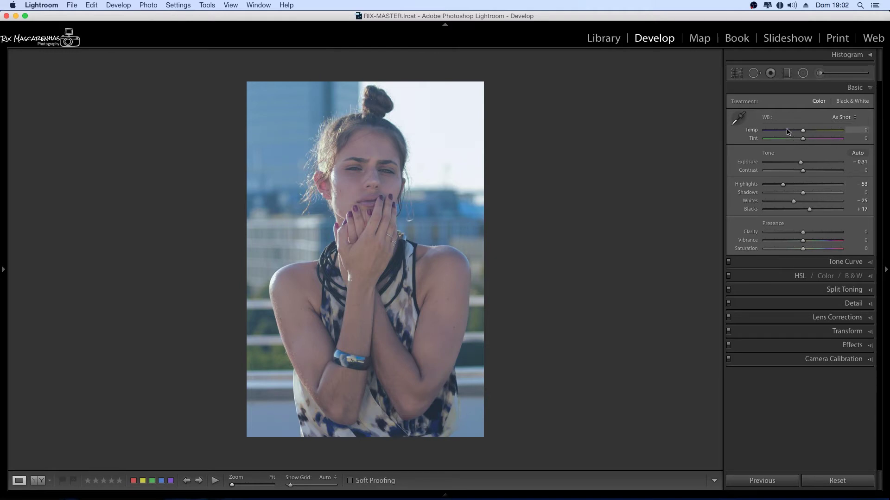
left_click_drag(790, 131, 802, 132)
left_click_drag(802, 138, 798, 141)
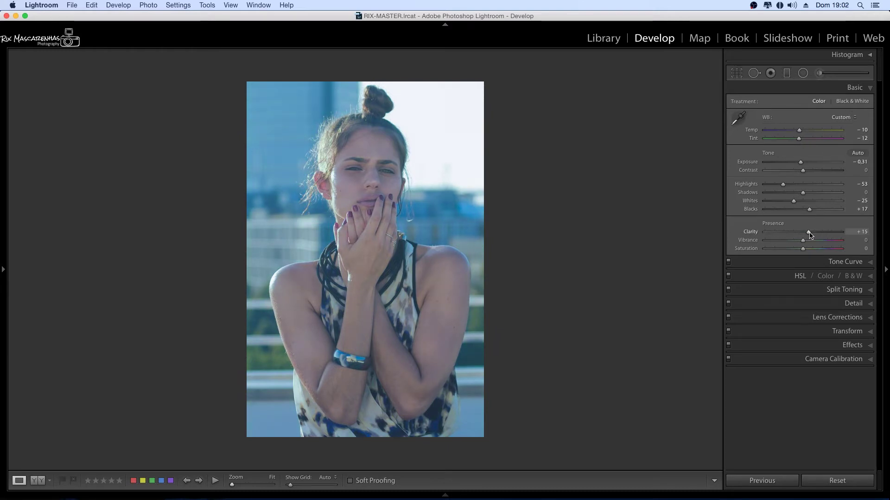
left_click_drag(809, 233, 799, 249)
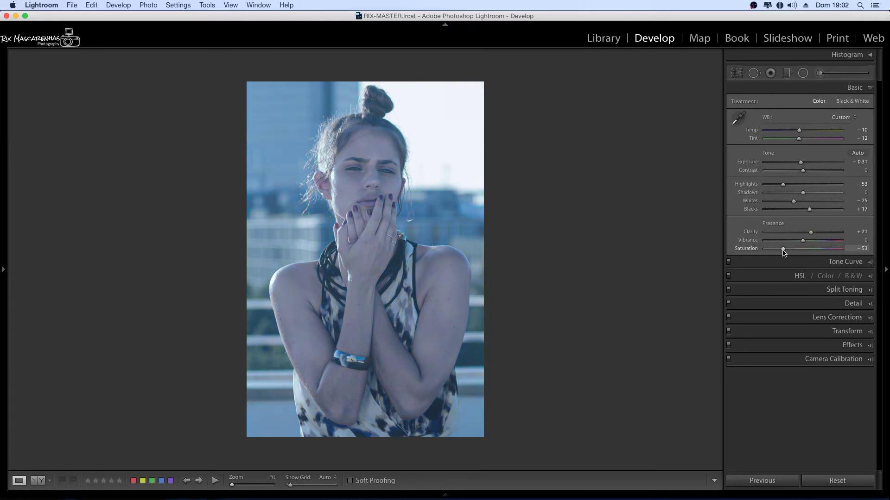
mouse_move(802, 240)
left_mouse_down()
mouse_move(812, 241)
mouse_move(784, 241)
mouse_move(816, 251)
left_mouse_up()
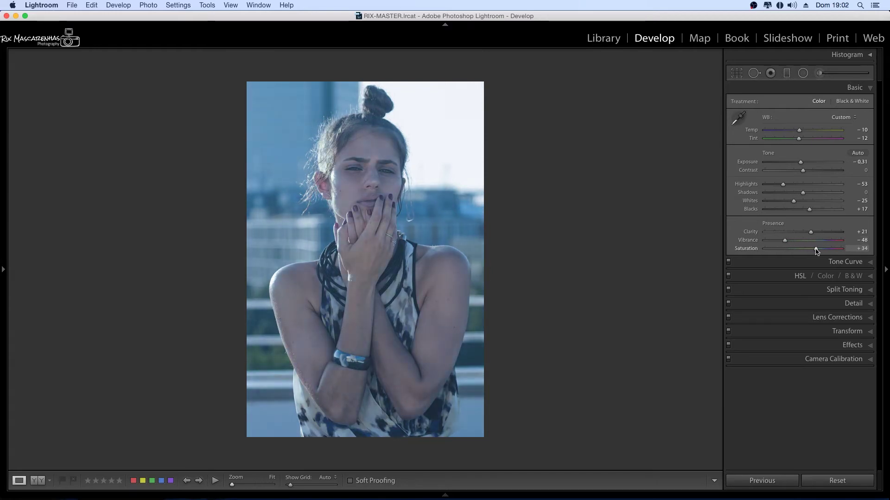
left_click(854, 88)
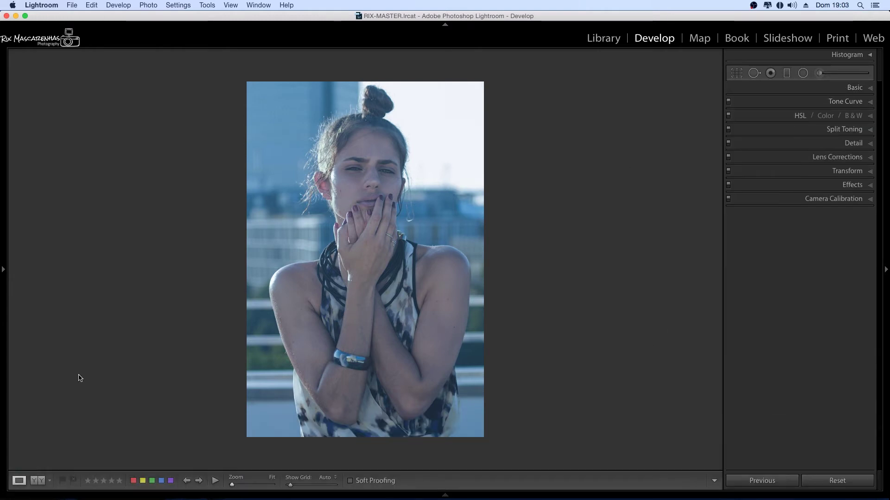
Tint the shadows blue with a Split Toning shadow hue of 243.
left_click(850, 130)
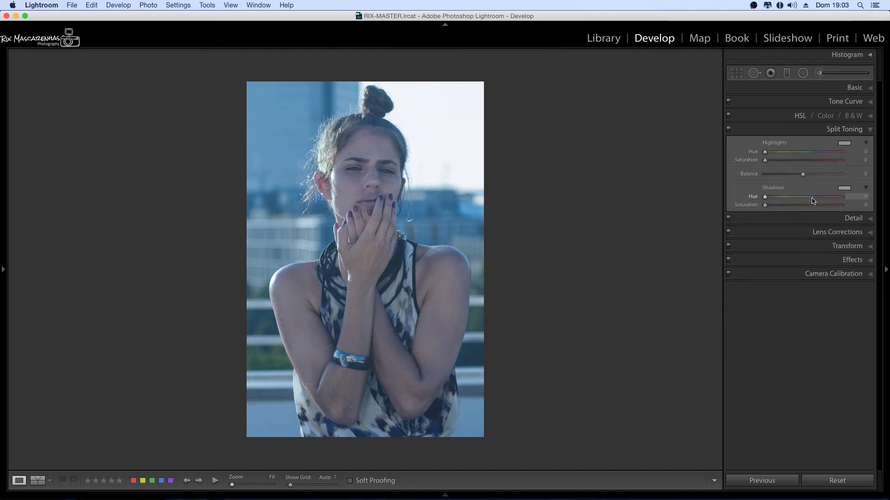
left_click_drag(813, 198, 817, 197)
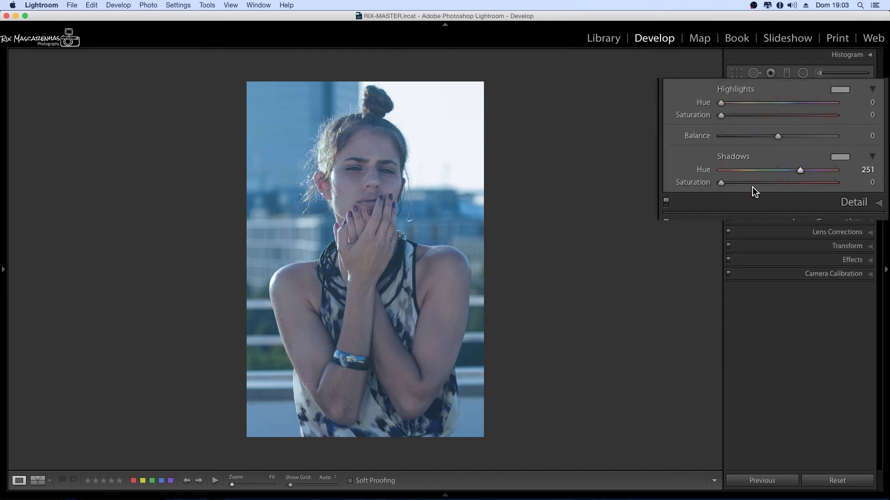
mouse_move(721, 182)
left_mouse_down()
mouse_move(736, 182)
mouse_move(725, 204)
mouse_move(734, 193)
left_mouse_up()
left_click(840, 157)
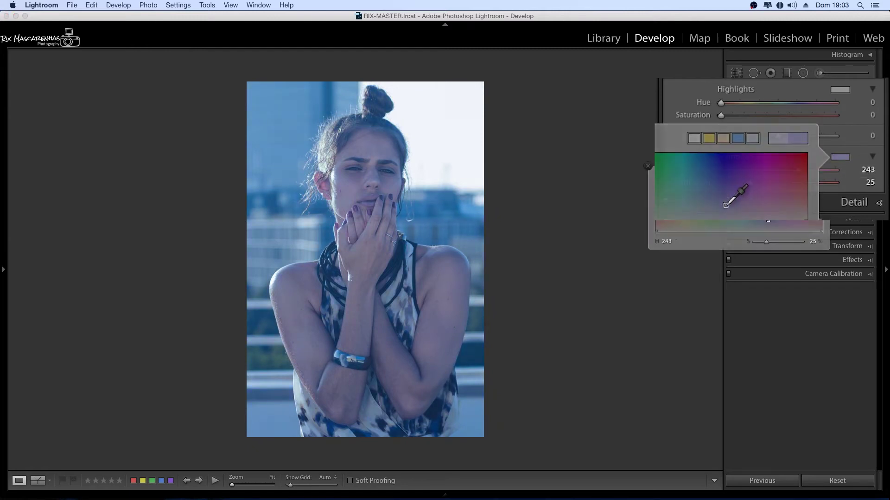
key("Return")
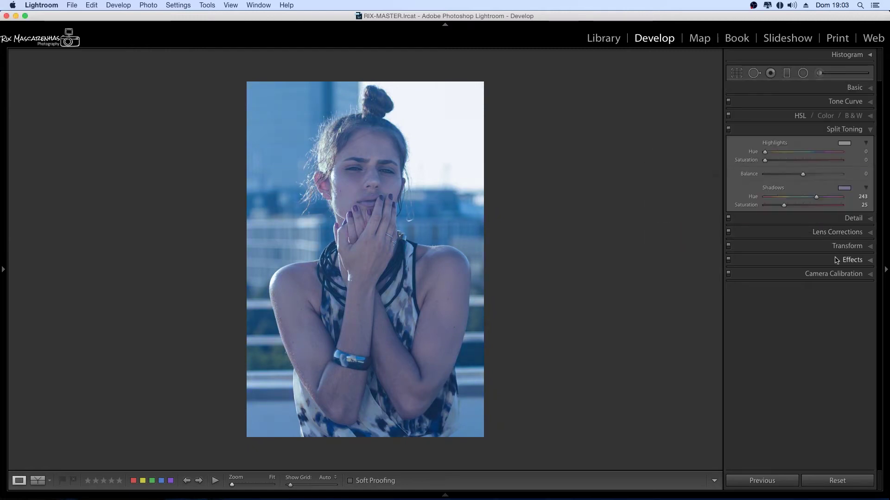
Add strong Dehaze and reduce the shadow tint saturation to about 7.
left_click(852, 260)
mouse_move(803, 310)
left_mouse_down()
mouse_move(788, 310)
mouse_move(821, 315)
left_mouse_up()
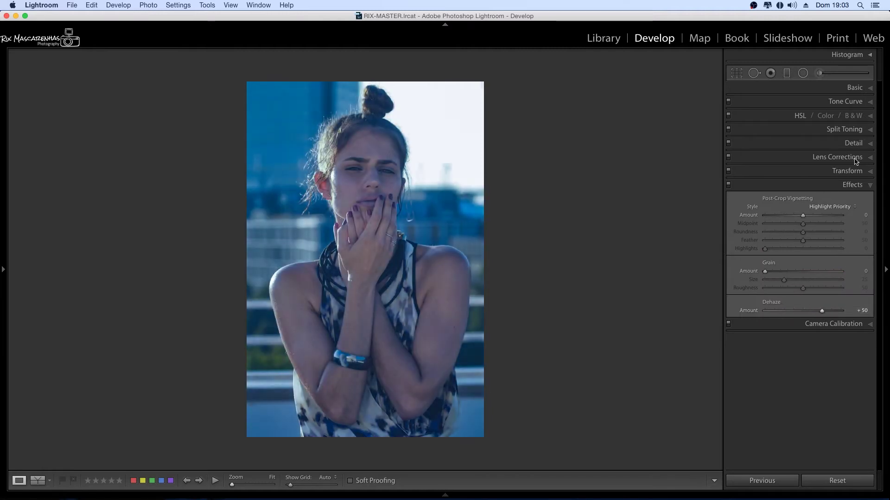
left_click(844, 130)
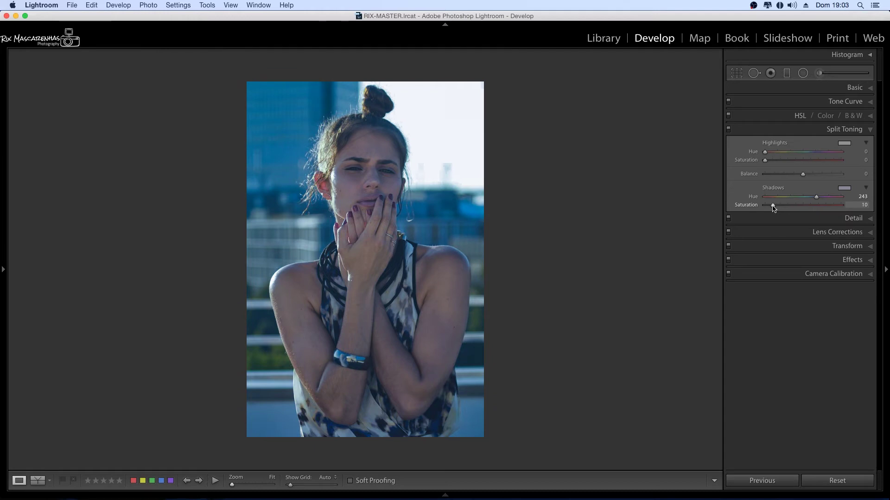
left_click_drag(772, 207, 771, 207)
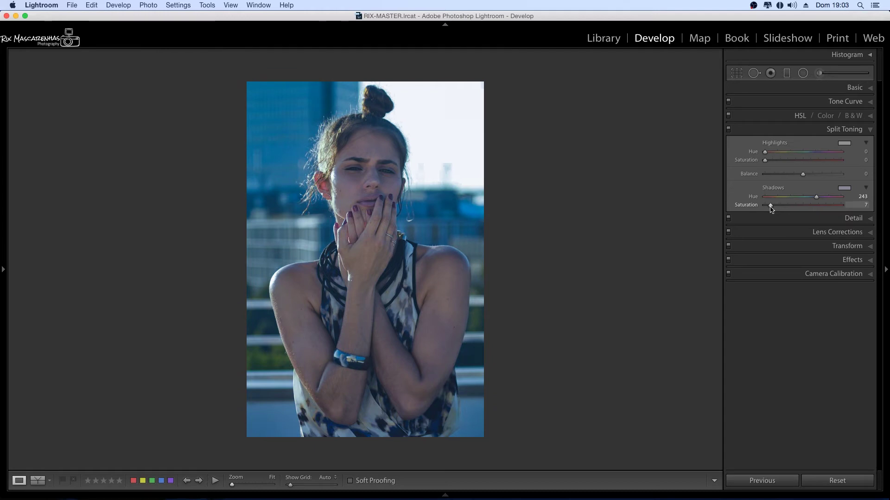
Set the Basic panel Exposure to +0.06.
left_click(855, 87)
left_click(857, 162)
type("0,06")
key("Return")
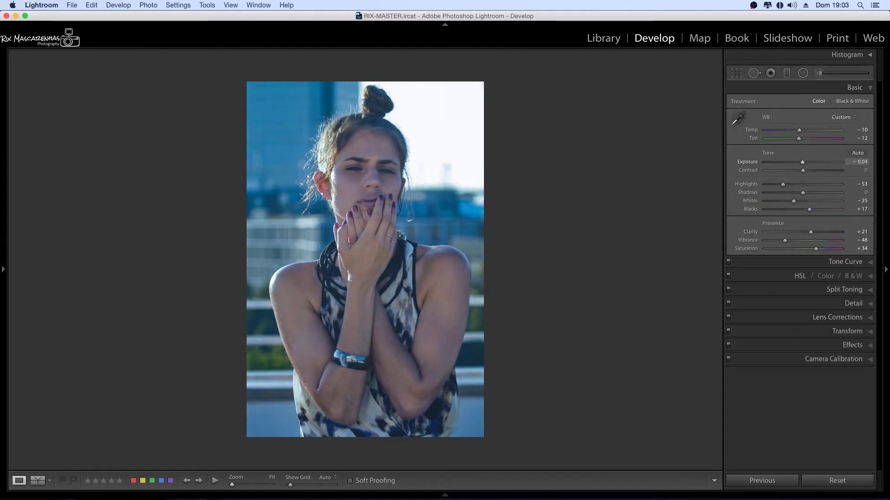
Bring up the Tone Curve panel with its Channel list ready for choosing Red.
left_click(855, 88)
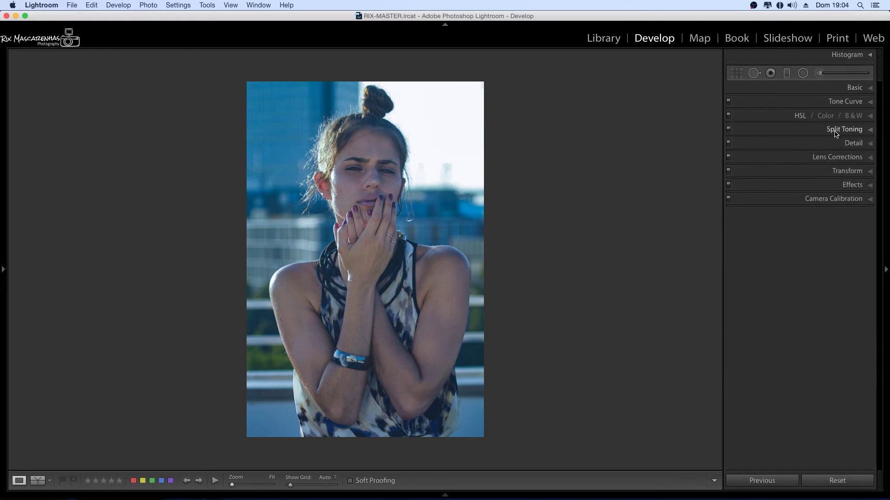
left_click(854, 88)
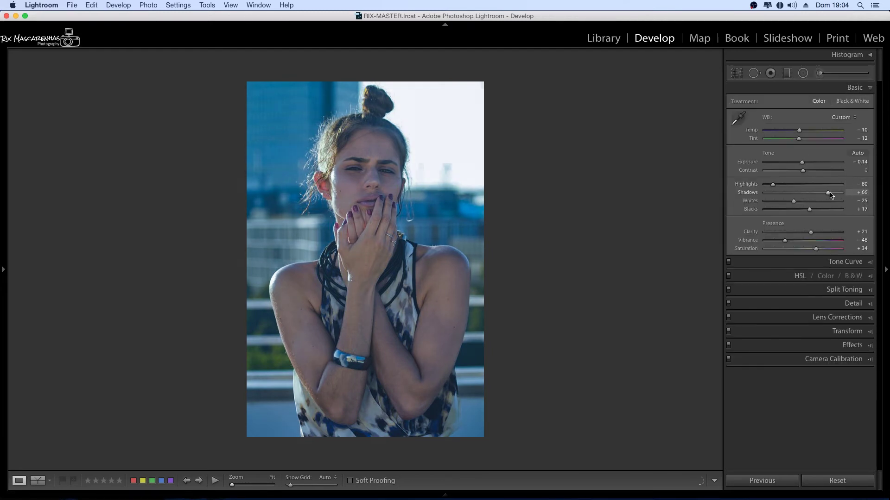
left_click(854, 87)
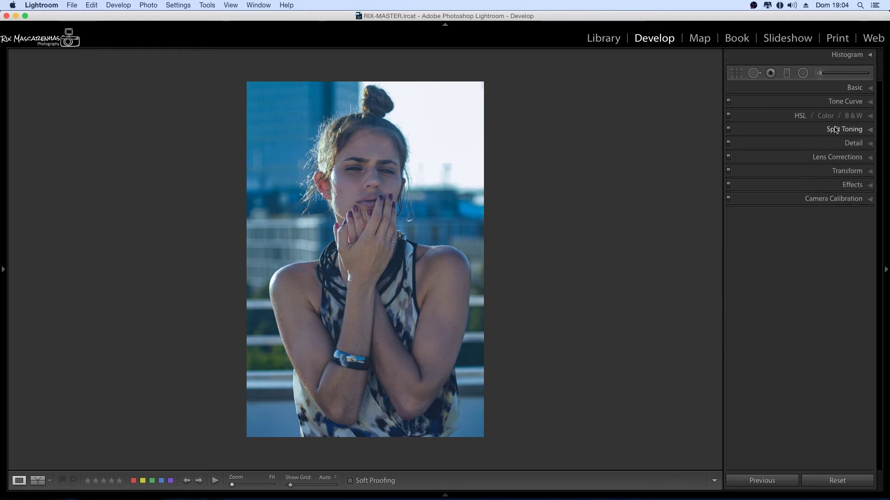
left_click(815, 201)
Nudge a Red curve point and lift the Green curve's black point slightly.
left_click(813, 192)
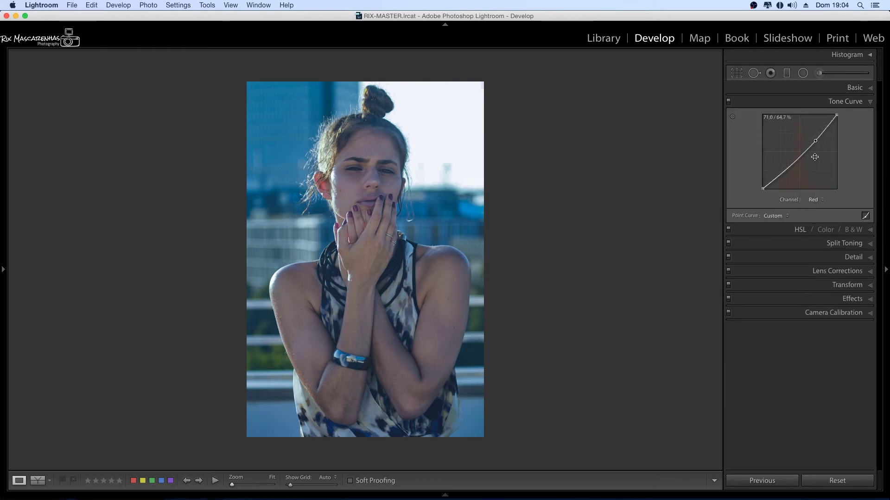
left_click(783, 169)
left_click_drag(783, 169, 784, 170)
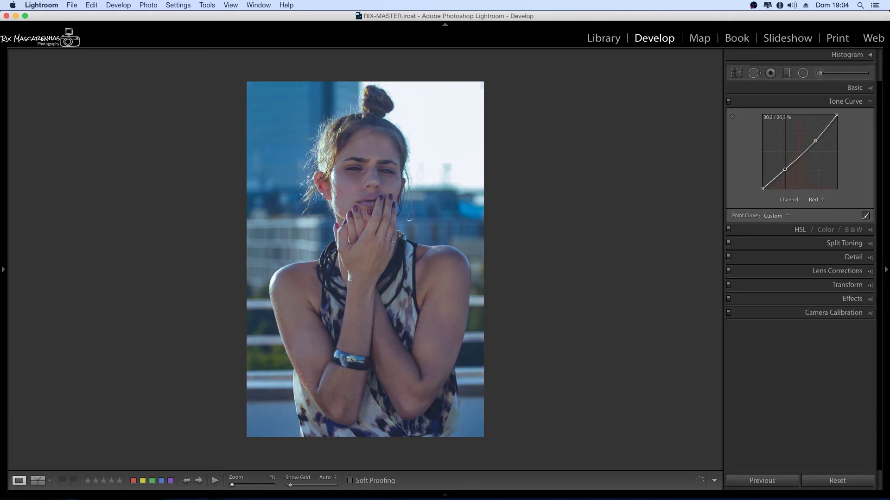
double_click(870, 102)
left_click(816, 199)
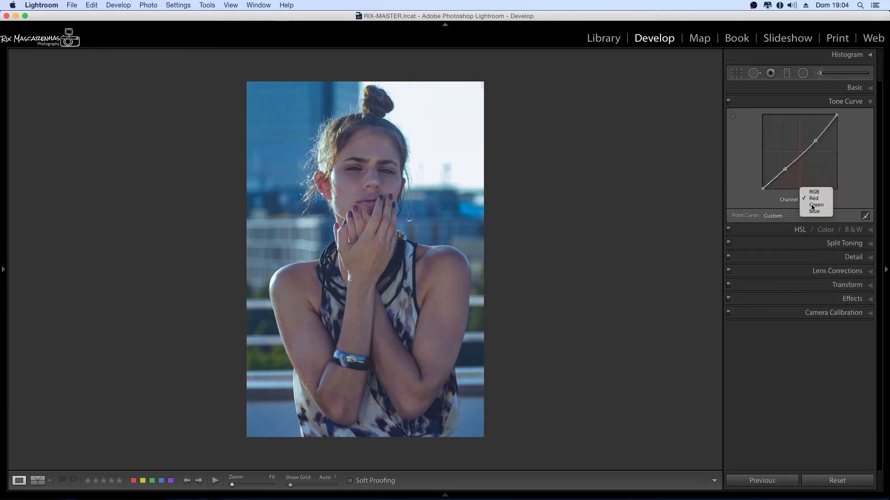
left_click(814, 207)
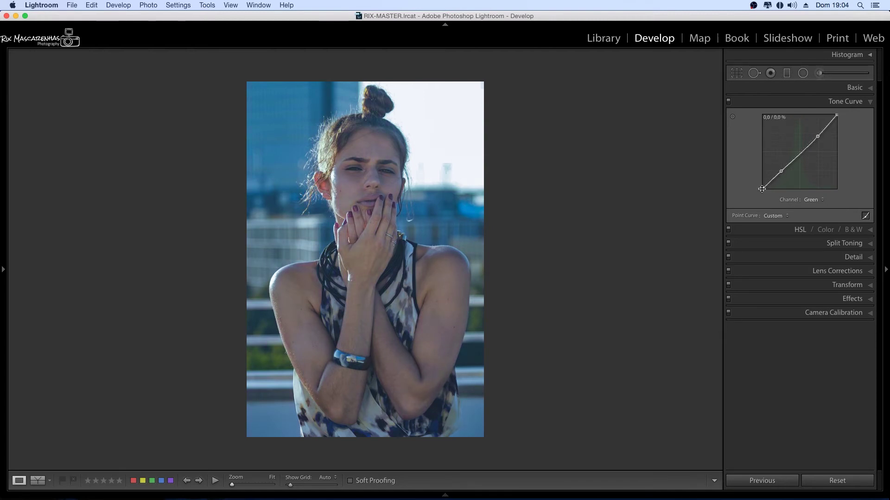
left_click_drag(762, 187, 762, 185)
Compare the curve off and on, then lift the RGB black point and lower a shadow point.
left_click(731, 101)
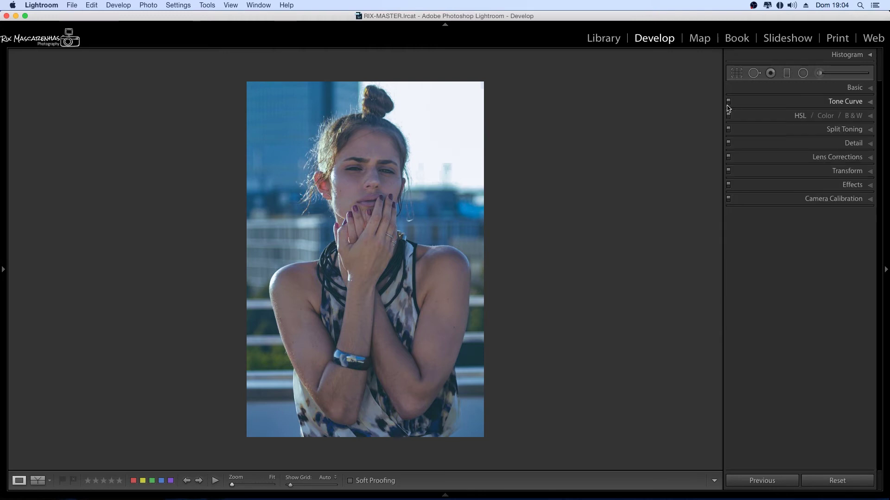
left_click(728, 102)
left_click(728, 101)
left_click(860, 102)
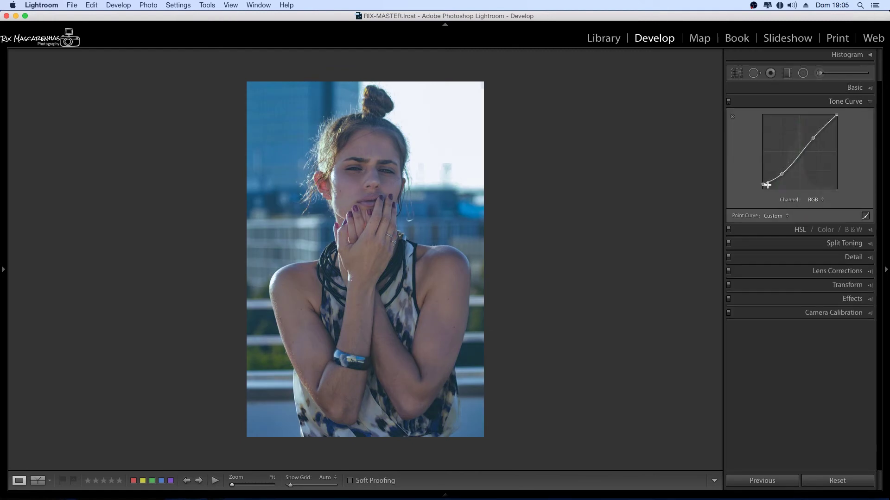
left_click_drag(761, 184, 763, 183)
left_click_drag(781, 174, 778, 176)
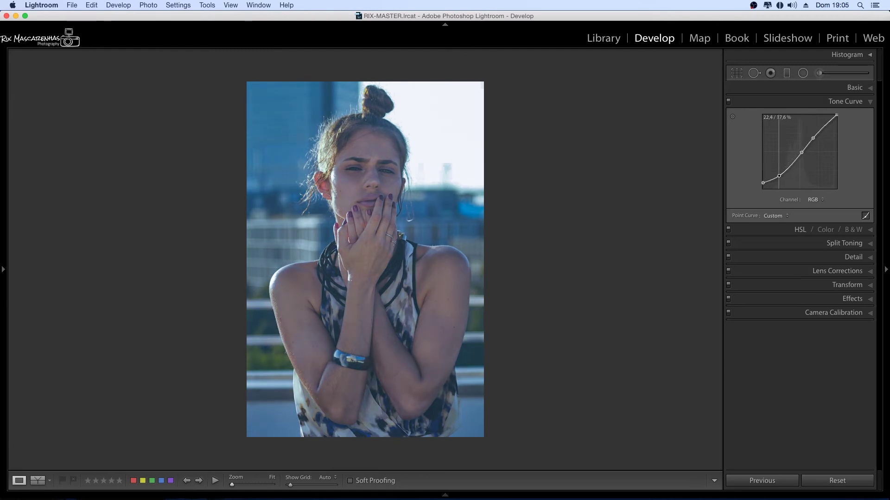
left_click(865, 103)
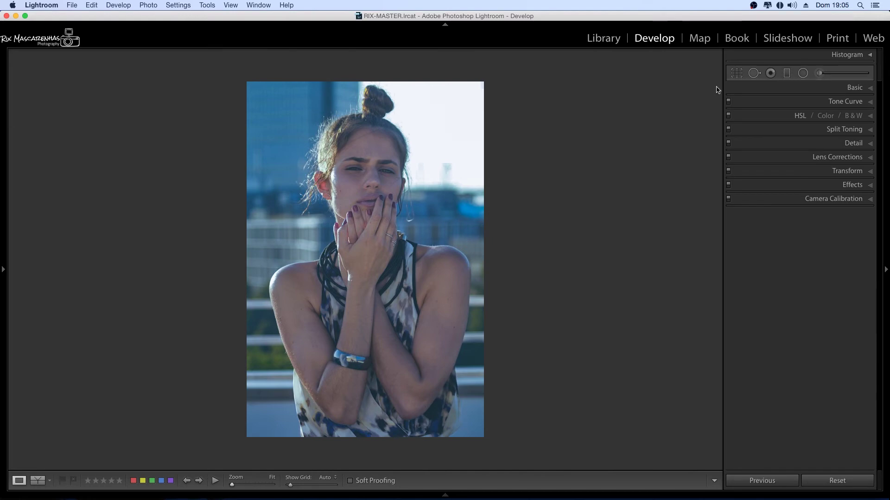
Preview the unedited photo via History's Reset Settings, then return to the latest edit state.
left_click(3, 270)
left_click(40, 177)
left_click(37, 202)
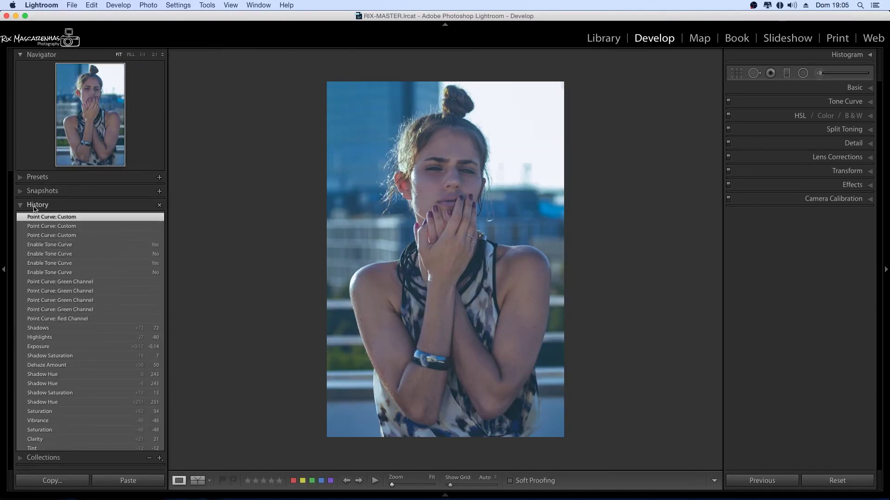
scroll(60, 194, "down", 10)
scroll(60, 324, "down", 10)
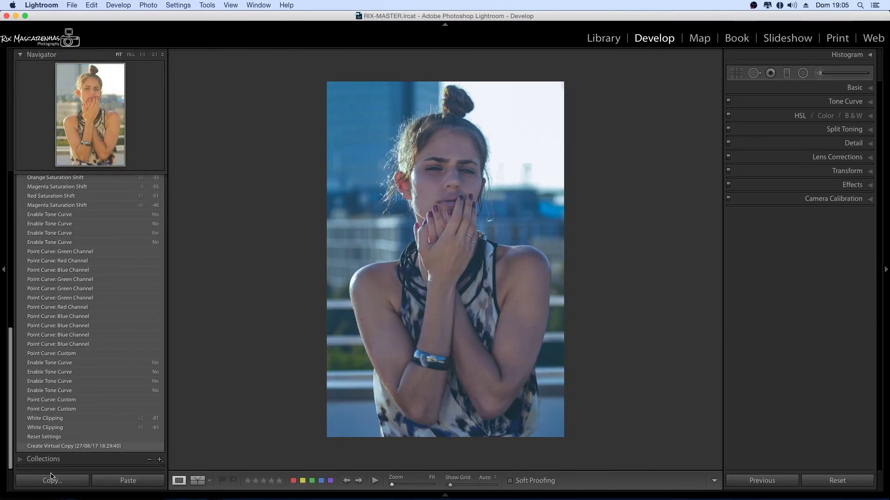
left_click(61, 437)
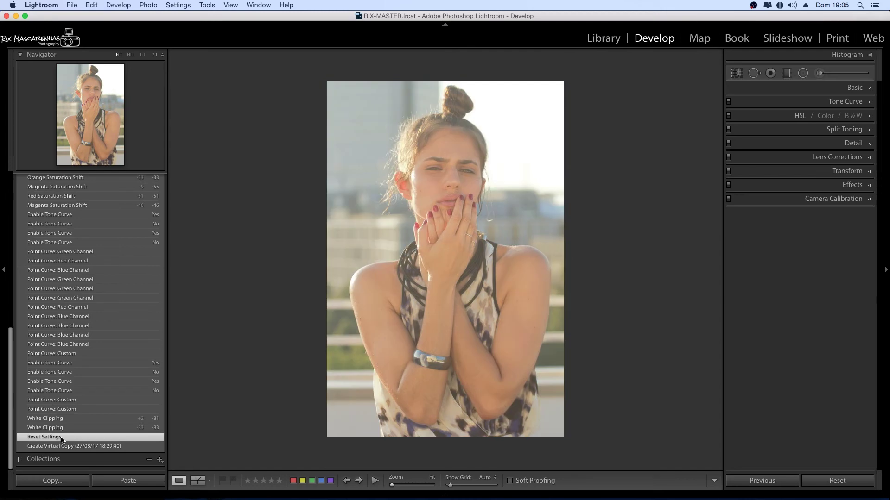
scroll(65, 324, "up", 10)
scroll(65, 306, "up", 10)
left_click(62, 217)
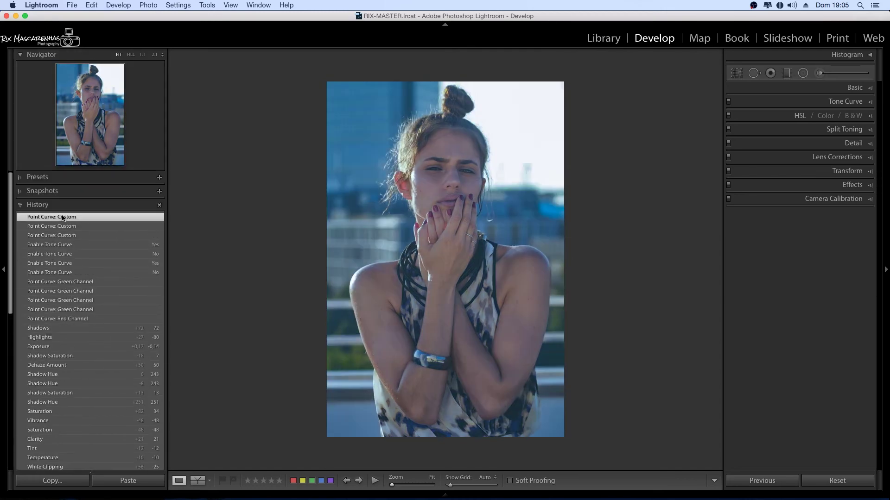
left_click(4, 270)
Draw a diagonal graduated filter over the upper photo at about −0.58 exposure.
left_click(786, 73)
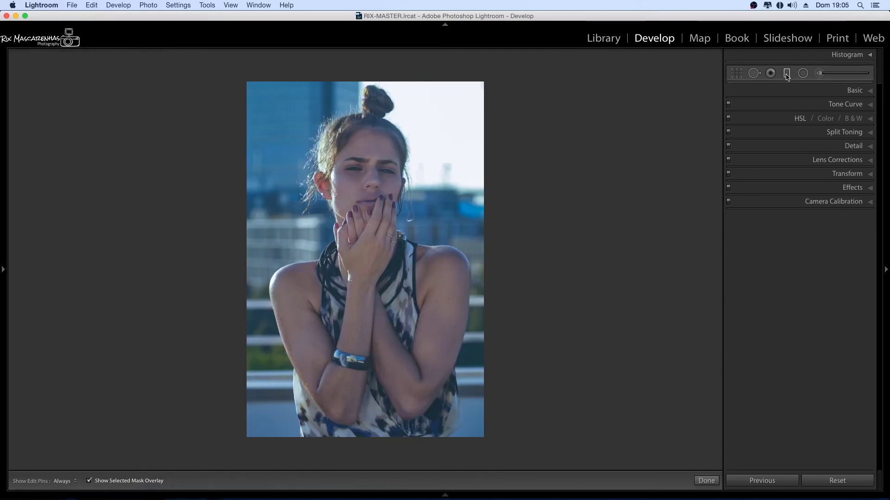
left_click_drag(801, 135, 795, 135)
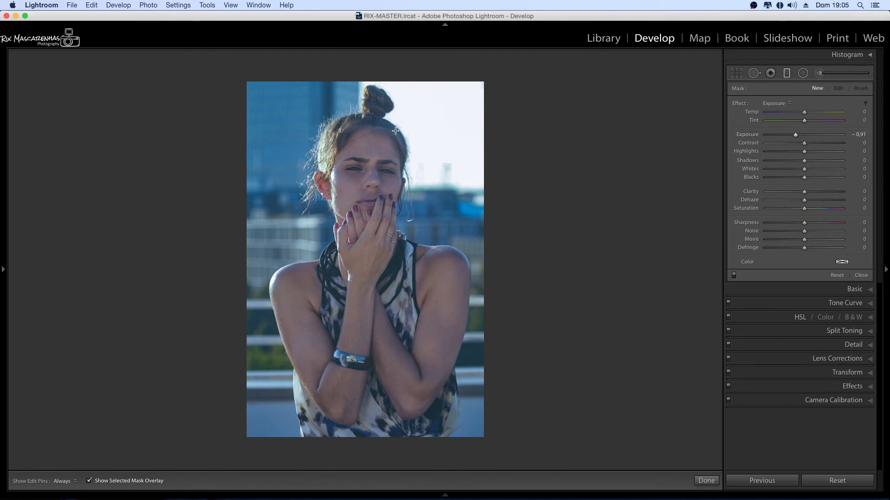
left_click_drag(430, 96, 334, 370)
left_click_drag(796, 135, 798, 136)
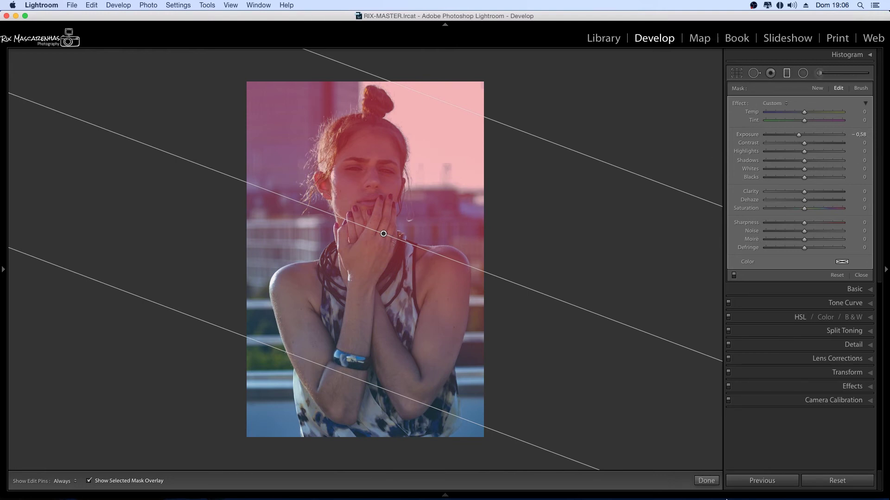
left_click(706, 481)
Add a second graduated filter over the lower half with raised contrast, then extend the fade lower.
key("m")
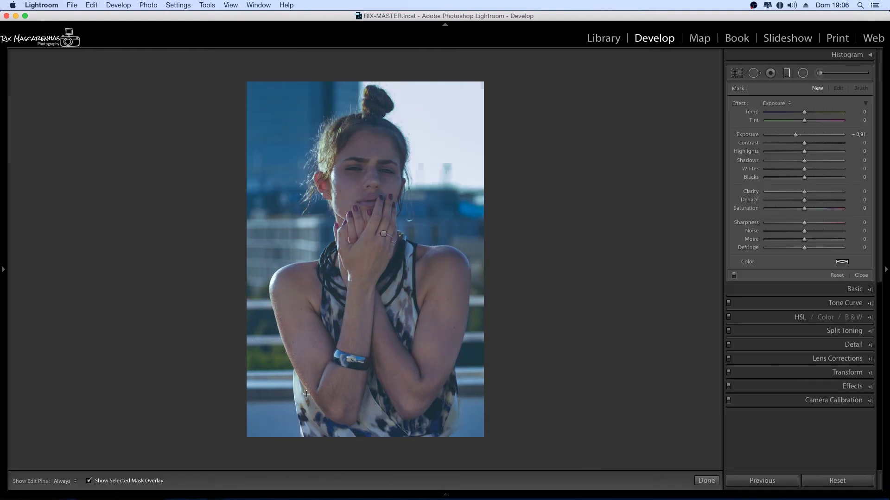
left_click_drag(306, 394, 378, 194)
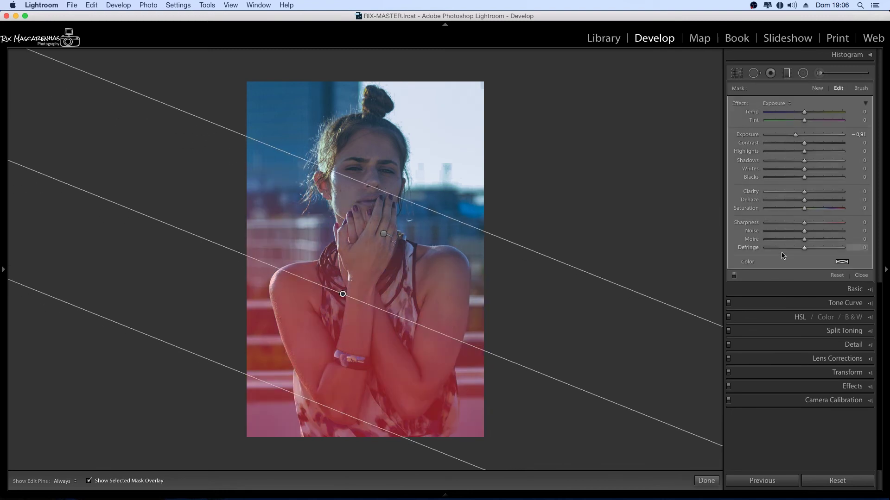
left_click_drag(856, 142, 865, 143)
left_click(706, 480)
left_click(786, 72)
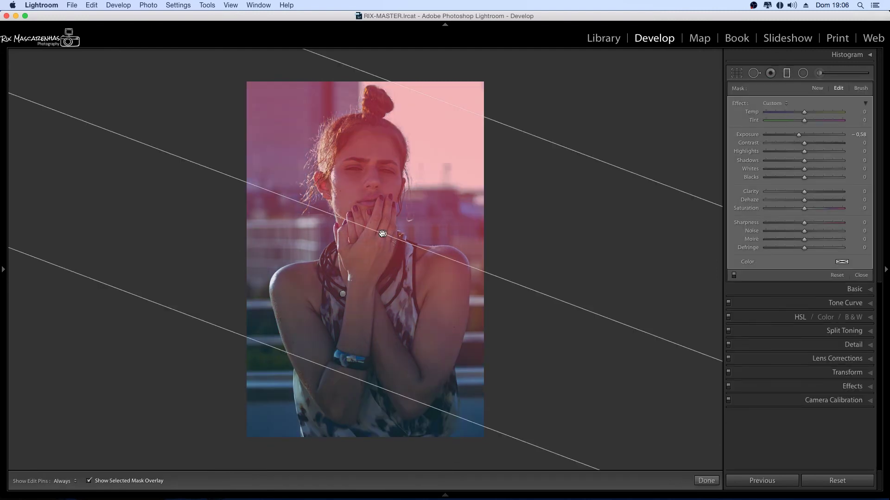
left_click_drag(326, 370, 317, 397)
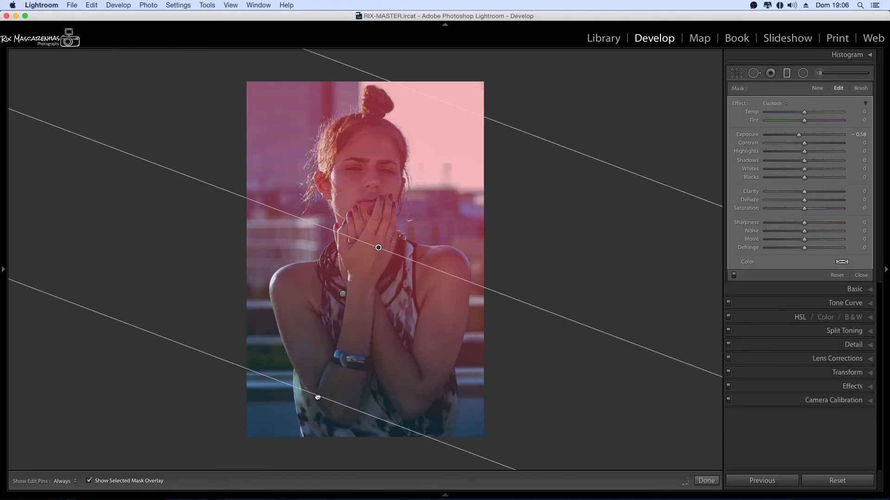
Erase the filter's darkening from the forehead using a smaller brush with Auto Mask off.
left_click(860, 89)
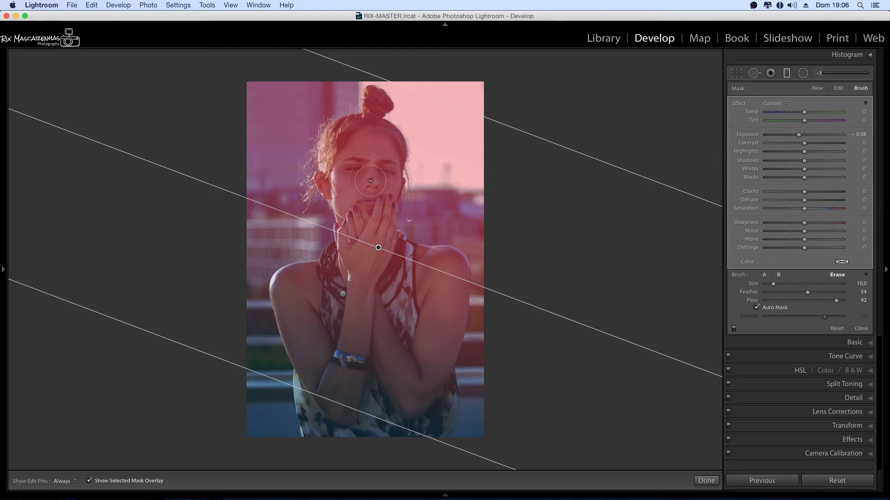
key("bracketleft")
key("h")
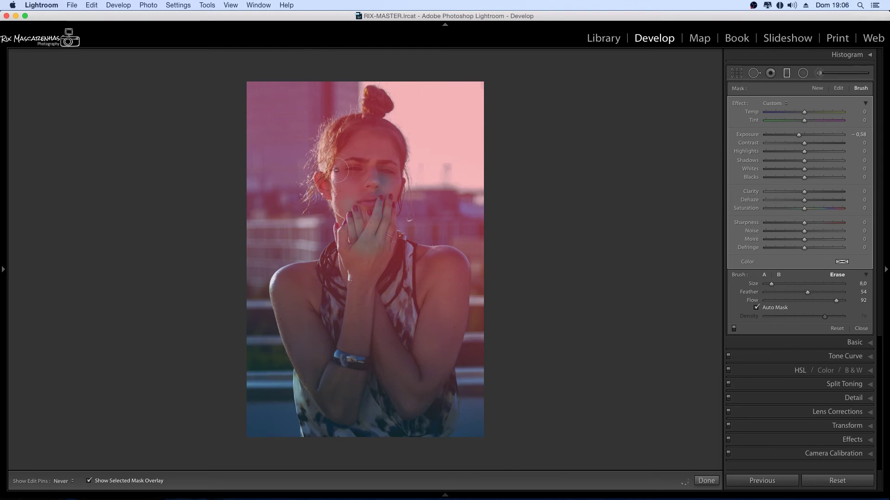
left_click_drag(360, 140, 341, 136)
key("h")
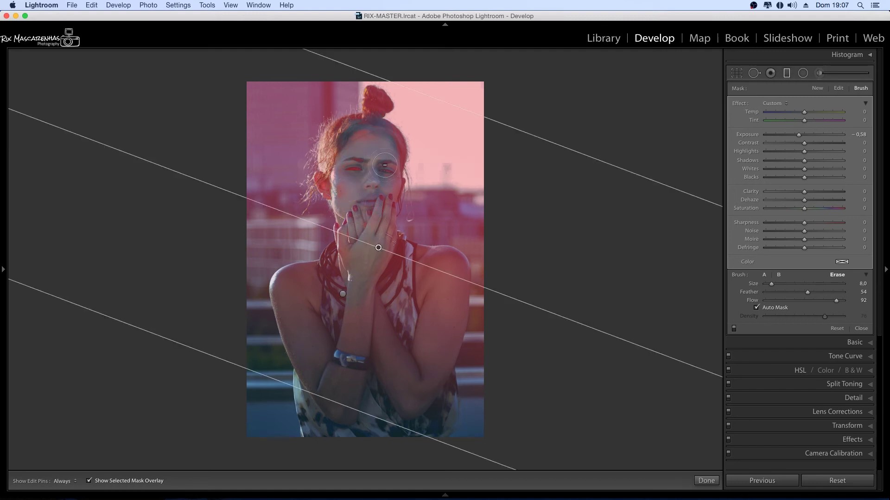
left_click(756, 308)
key("h")
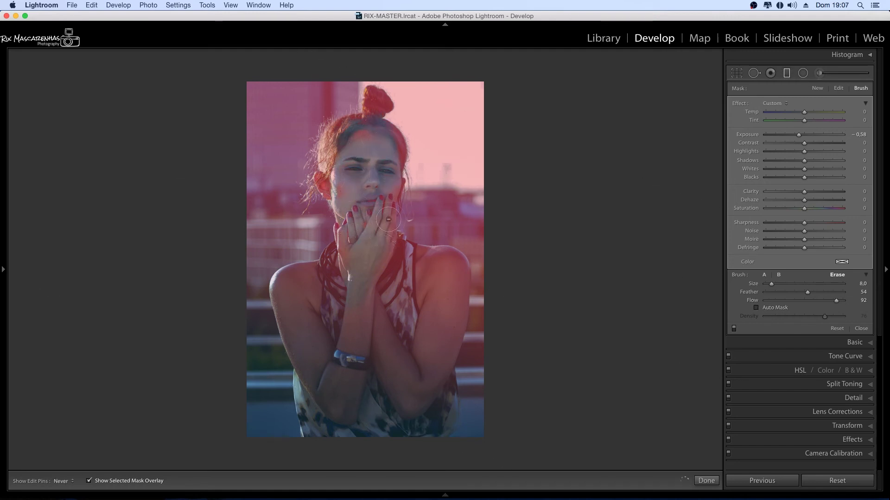
Set Blue Primary Hue to +41 and Saturation to +30, testing Red Primary Hue.
left_click(706, 480)
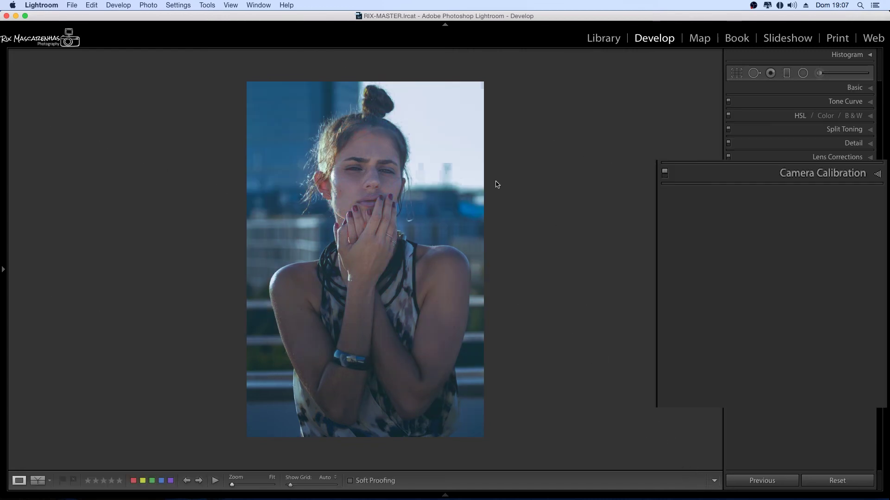
left_click(850, 171)
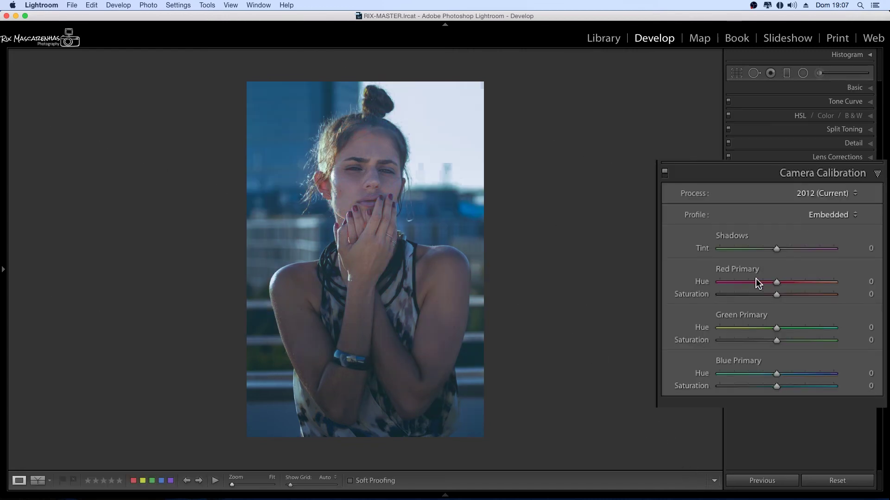
left_click_drag(808, 374, 800, 374)
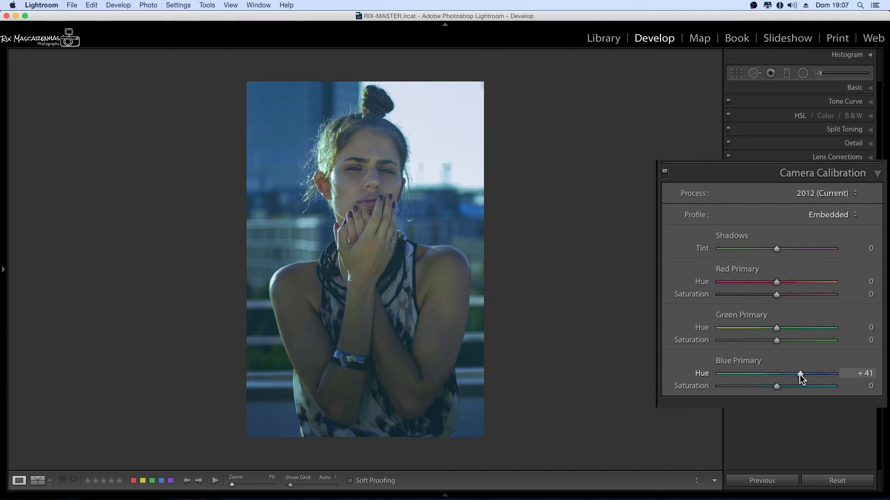
left_click(811, 386)
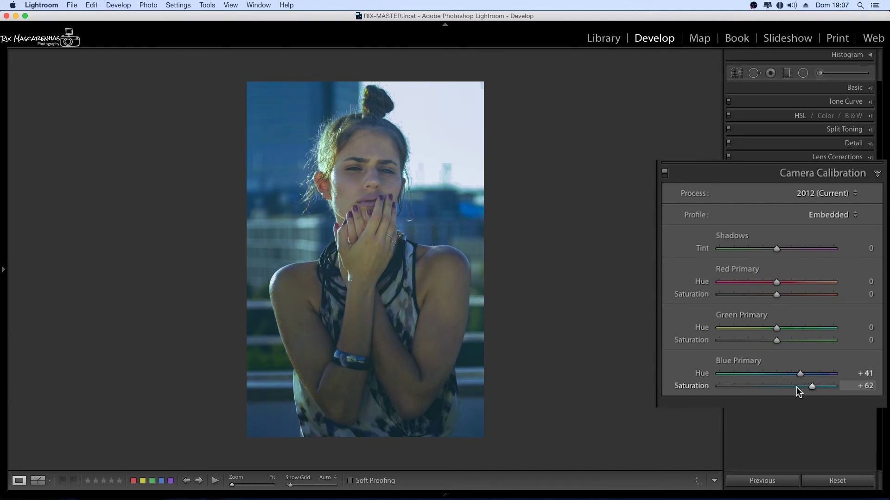
left_click(795, 387)
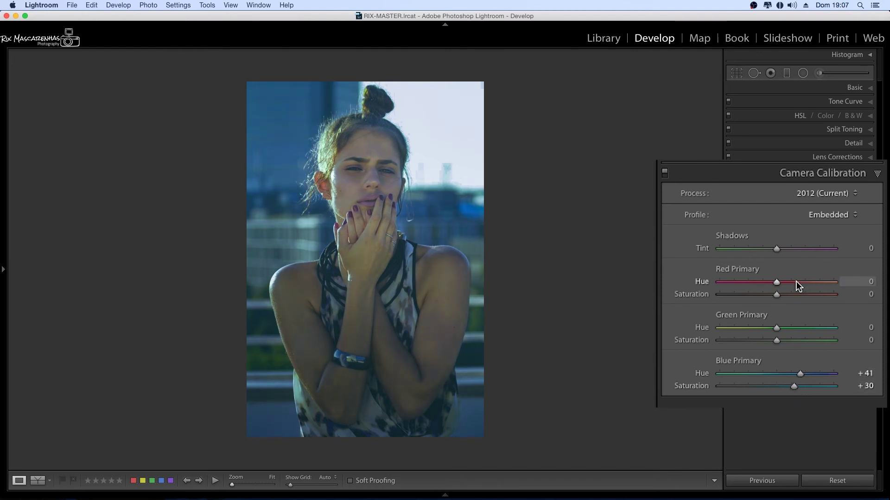
left_click_drag(795, 282, 775, 284)
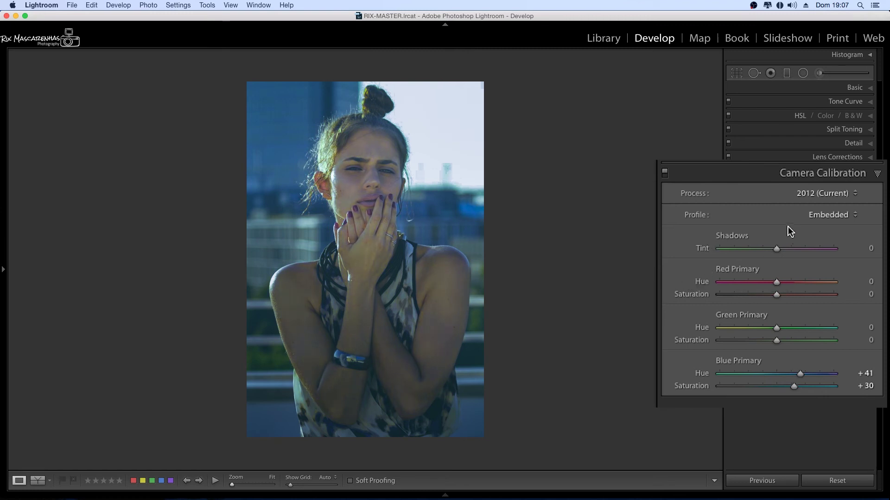
Set Detail sharpening to Amount 46 and Masking 73.
left_click(855, 89)
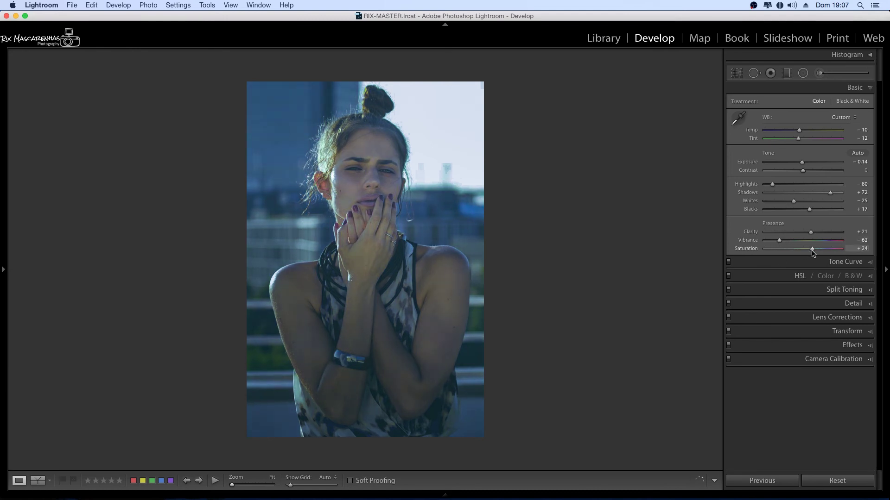
left_click(852, 89)
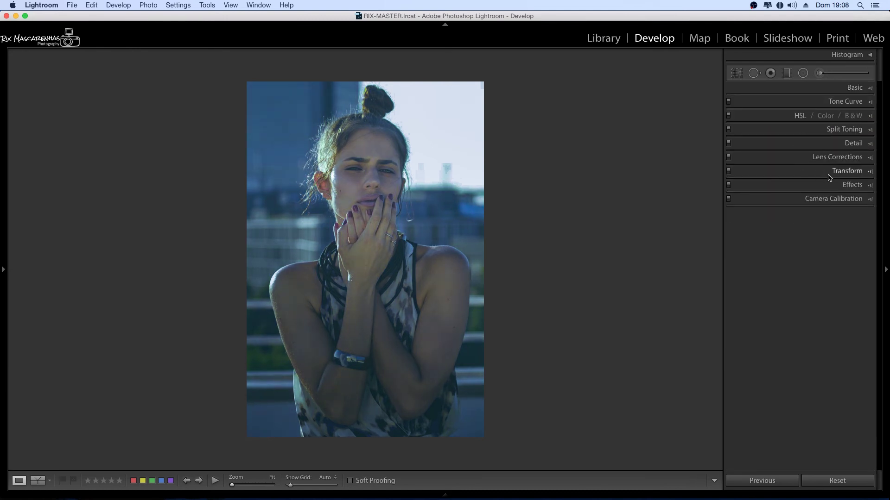
left_click(852, 143)
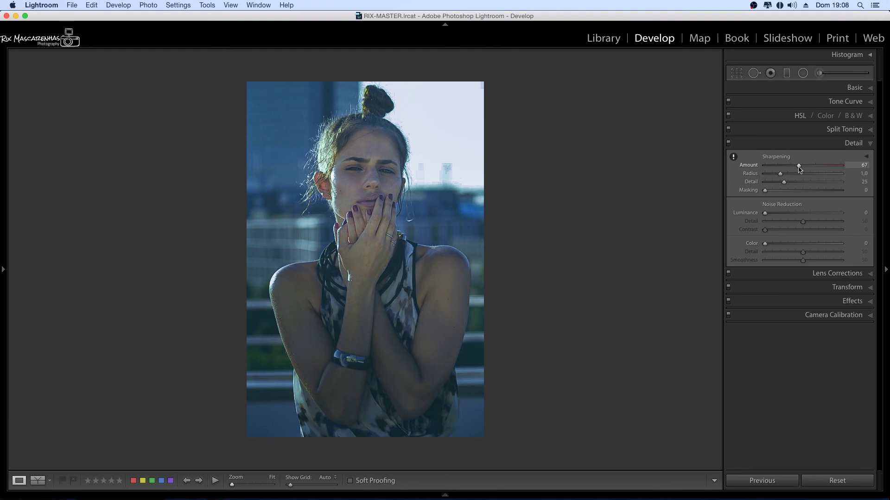
mouse_move(797, 167)
left_mouse_down()
mouse_move(786, 170)
mouse_move(805, 194)
mouse_move(821, 192)
left_mouse_up()
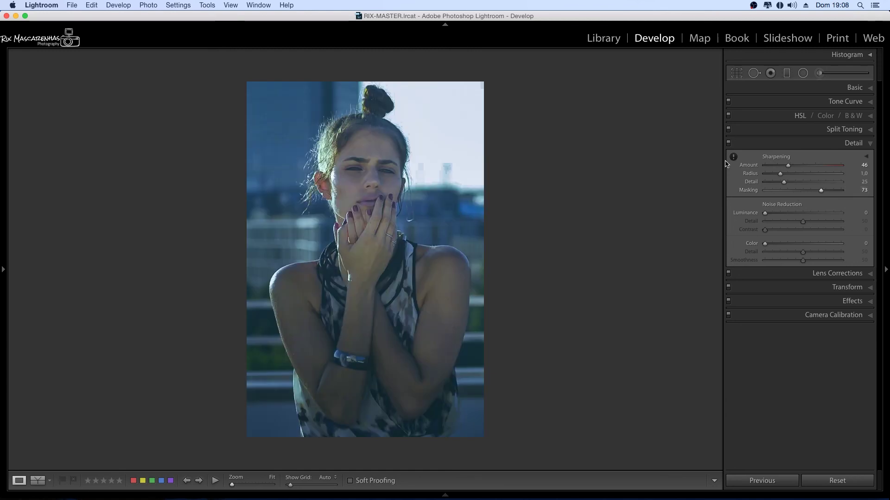
left_click(855, 87)
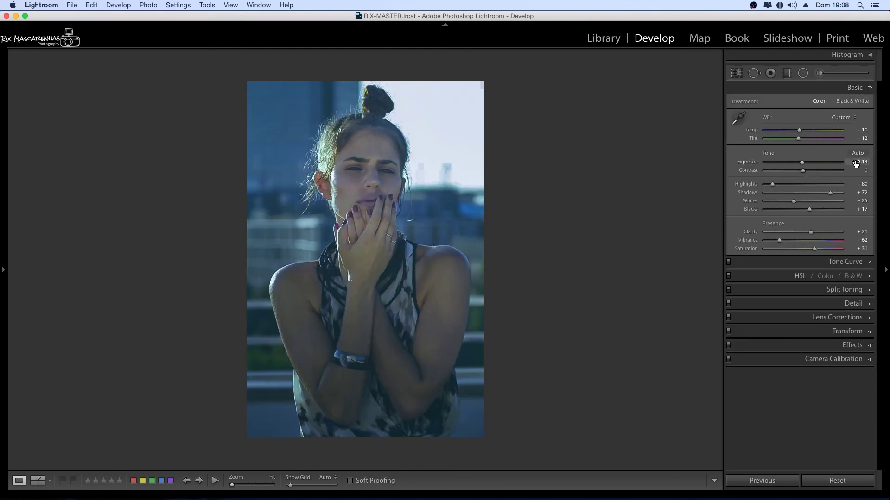
Add an inverted radial filter around the face with raised exposure to brighten it.
left_click(817, 89)
left_click(802, 73)
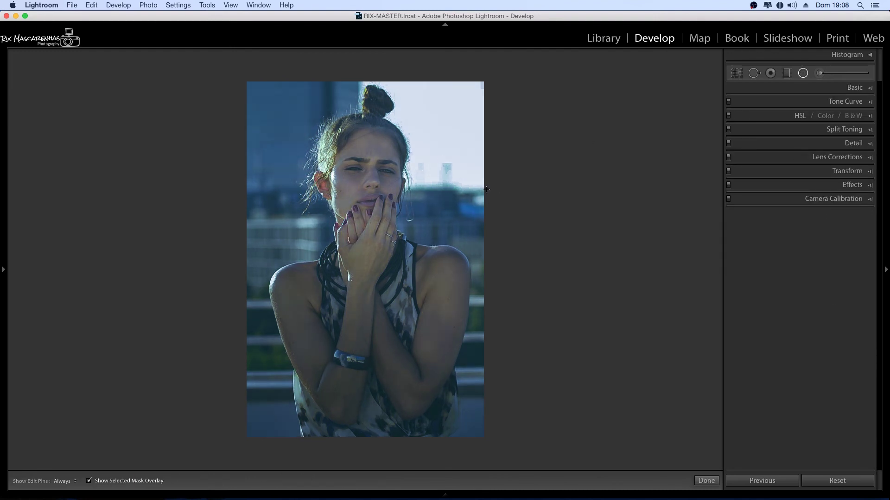
left_click_drag(346, 153, 418, 224)
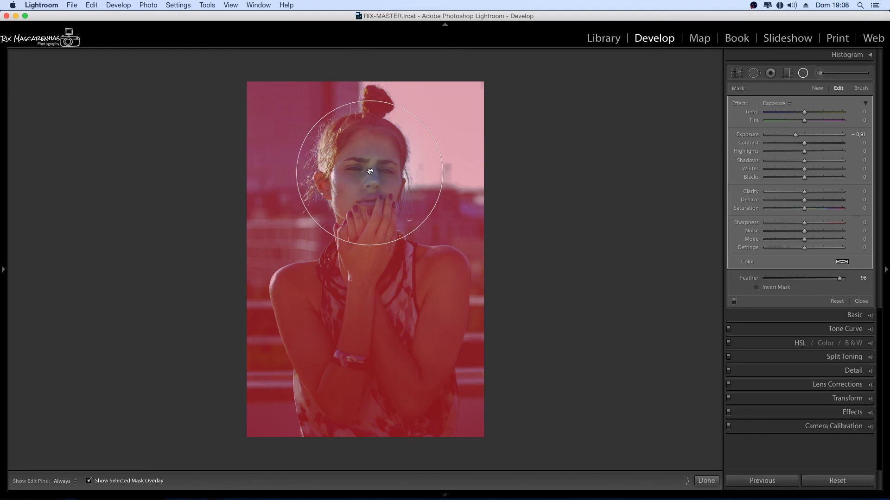
left_click_drag(345, 153, 370, 170)
left_click(756, 287)
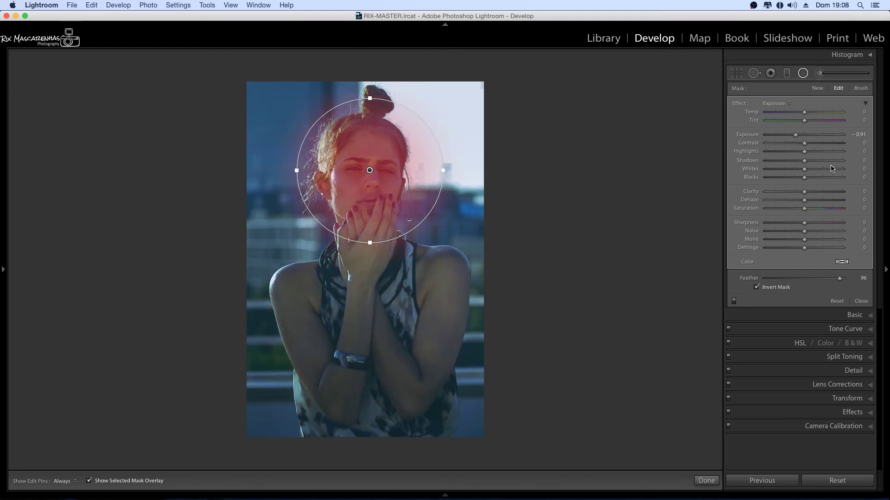
left_click_drag(795, 135, 808, 136)
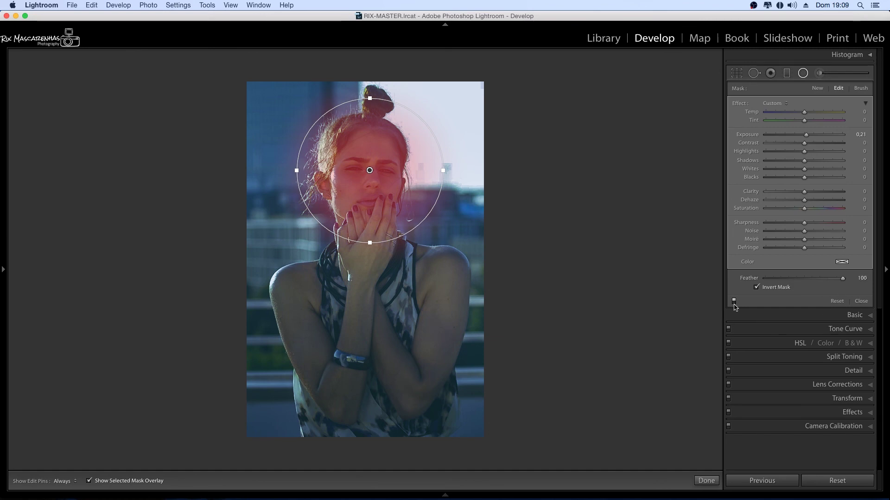
left_click(706, 481)
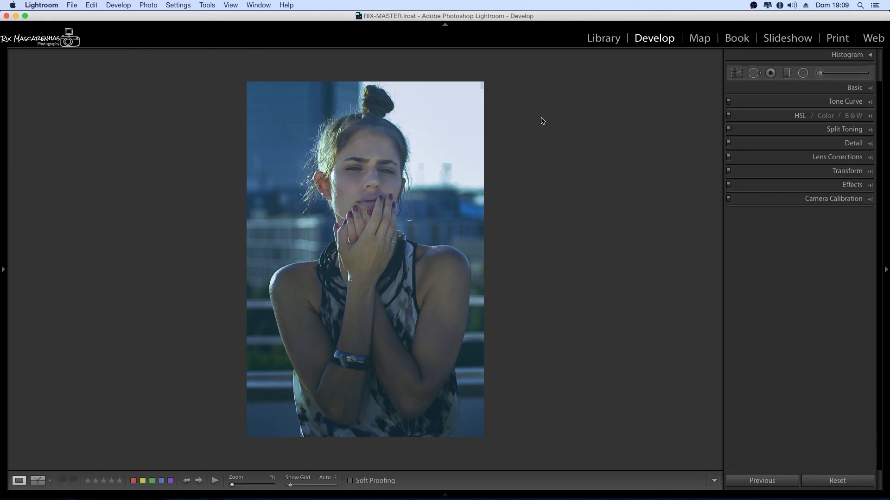
Compare the unedited original in History, then return to the latest edit state.
left_click(4, 269)
scroll(73, 321, "down", 5)
scroll(73, 320, "down", 5)
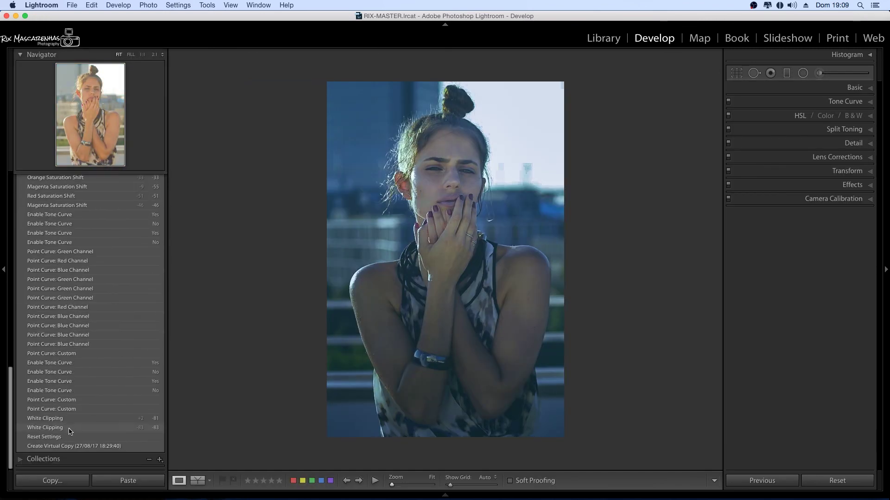
left_click(44, 437)
scroll(127, 217, "up", 15)
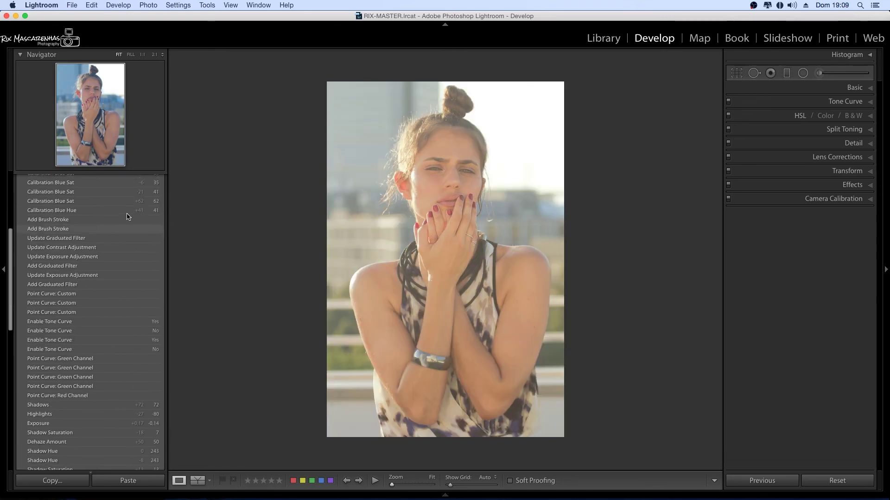
left_click(118, 217)
left_click(23, 205)
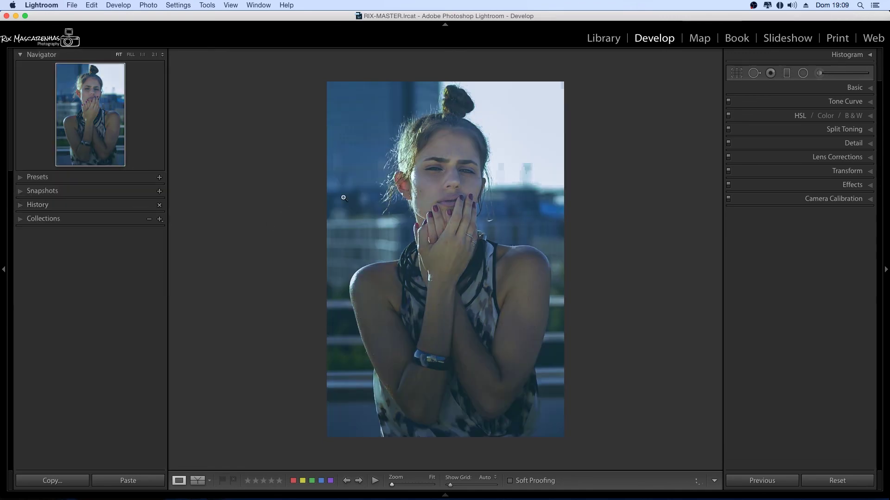
Deepen the graduated filter's exposure to -1.50 and view the photo with Lights Out.
left_click(786, 74)
left_click(422, 294)
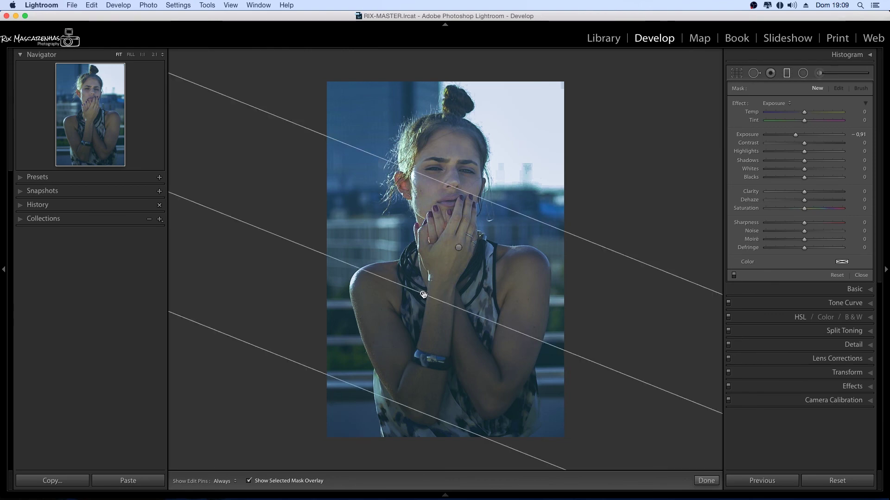
left_click_drag(859, 135, 852, 134)
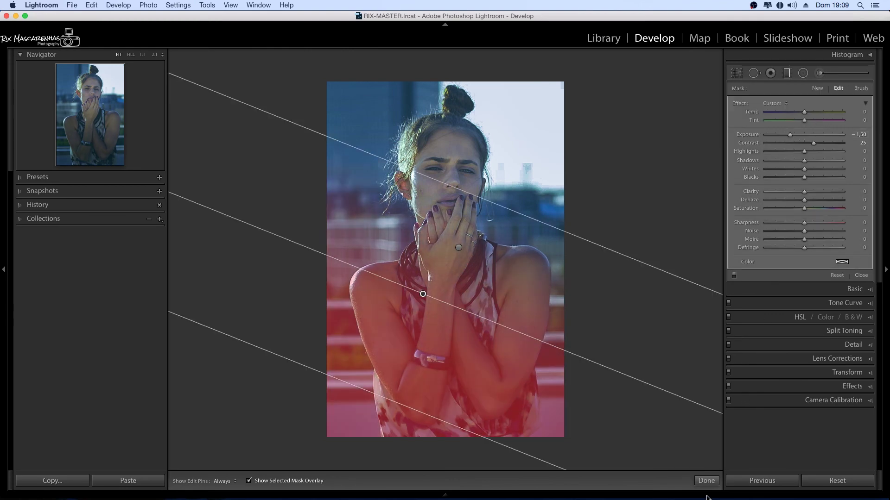
left_click(706, 480)
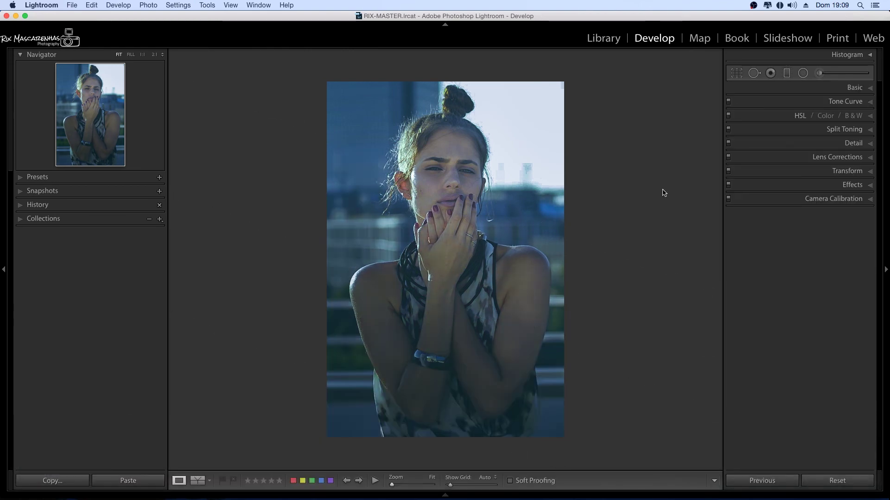
key("l")
key("l")
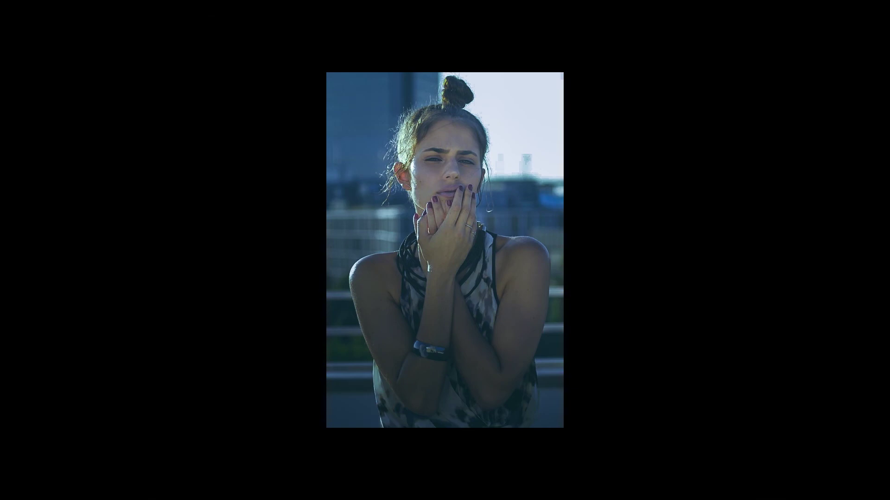